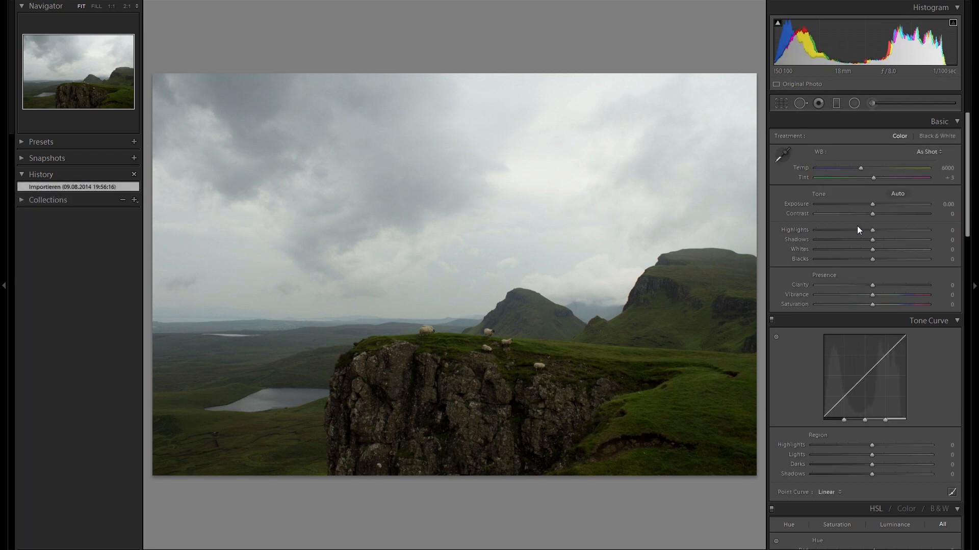
# - Set the photo's basic tones to Highlights −90, Shadows +100, Blacks −24 and Whites +58, checking white clipping
pyautogui.moveTo(872, 231); pyautogui.dragTo(822, 233)
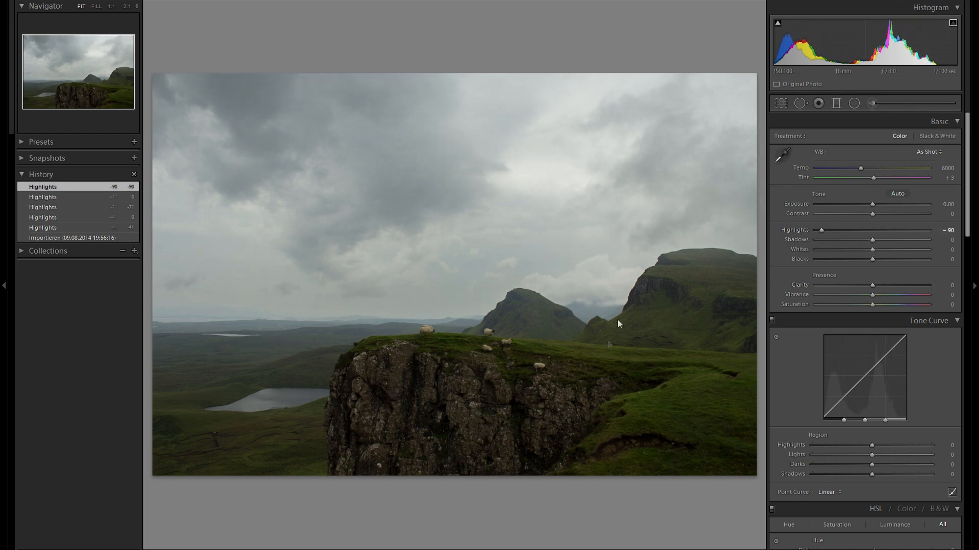
pyautogui.moveTo(879, 240); pyautogui.dragTo(935, 244)
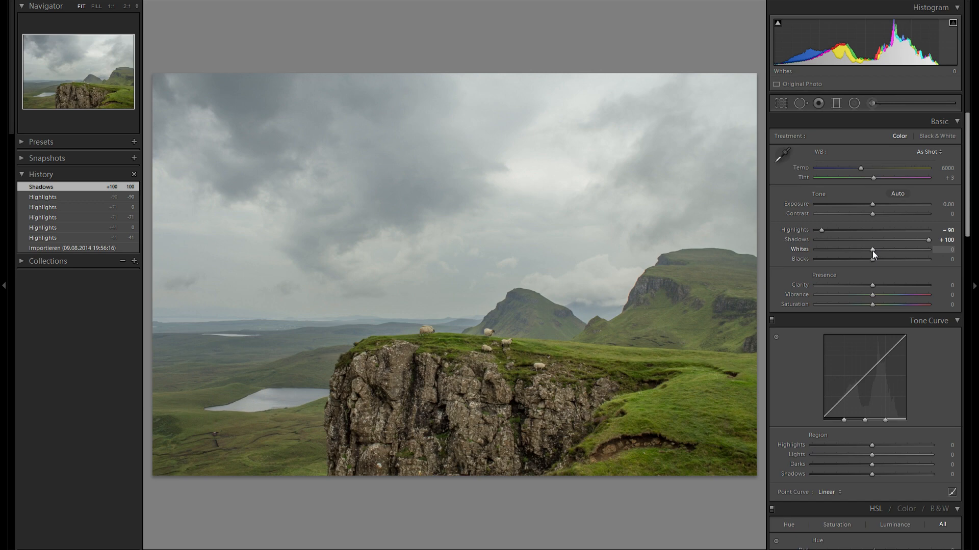
pyautogui.moveTo(873, 261)
pyautogui.mouseDown()
pyautogui.moveTo(846, 260)
pyautogui.moveTo(864, 263)
pyautogui.mouseUp()
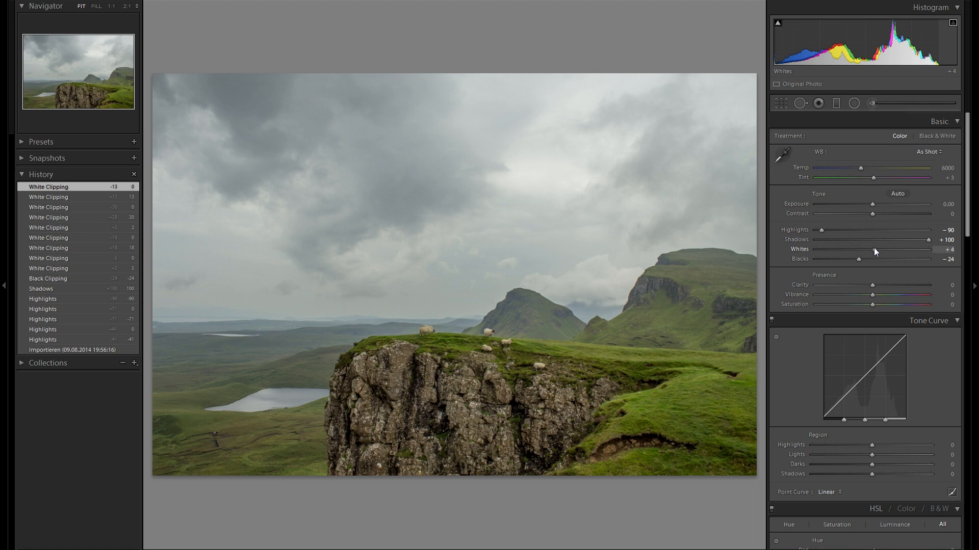
pyautogui.moveTo(875, 248); pyautogui.dragTo(882, 249)
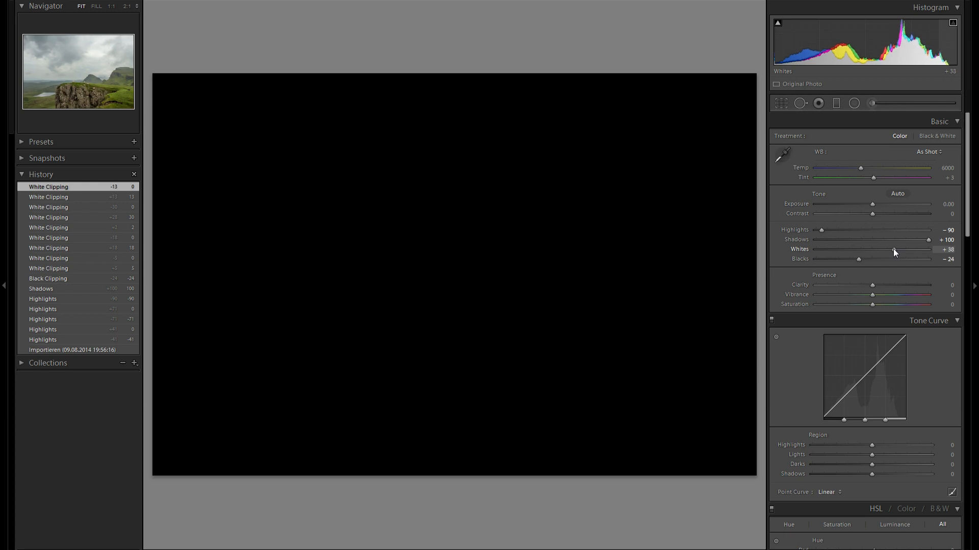
pyautogui.moveTo(903, 250); pyautogui.dragTo(904, 252)
pyautogui.keyDown('alt'); pyautogui.click(904, 252); pyautogui.keyUp('alt')
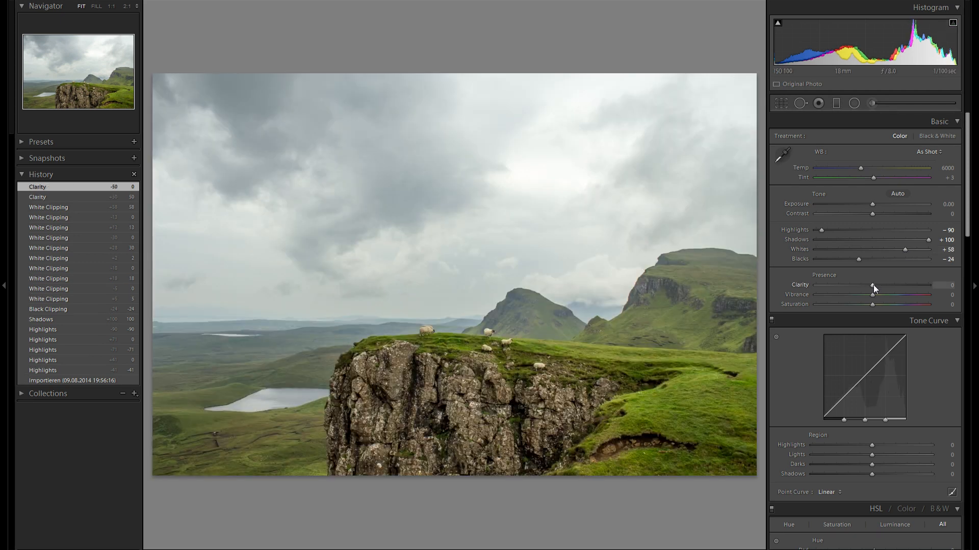
# - Set the photo's Clarity to +8 and its Contrast to +43
pyautogui.moveTo(873, 287); pyautogui.dragTo(878, 289)
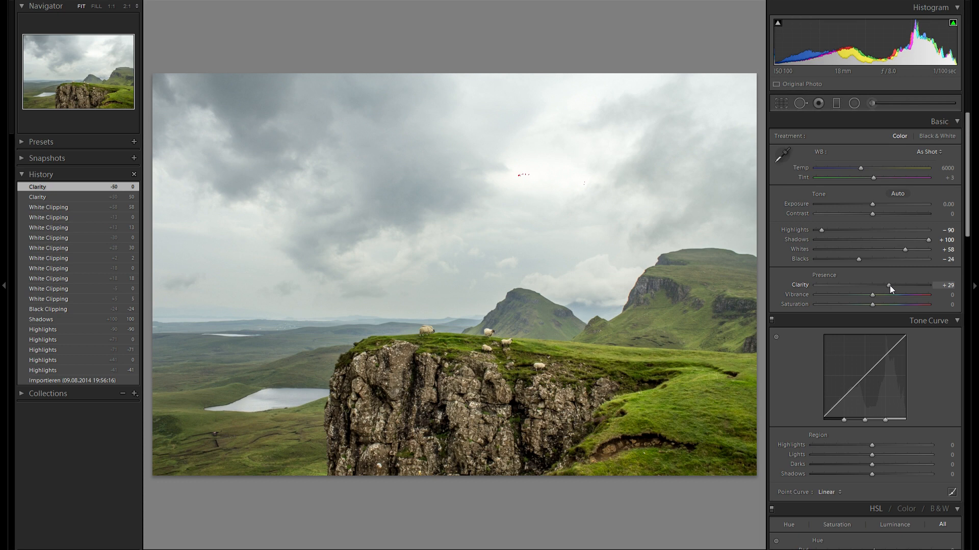
pyautogui.moveTo(892, 289); pyautogui.dragTo(876, 286)
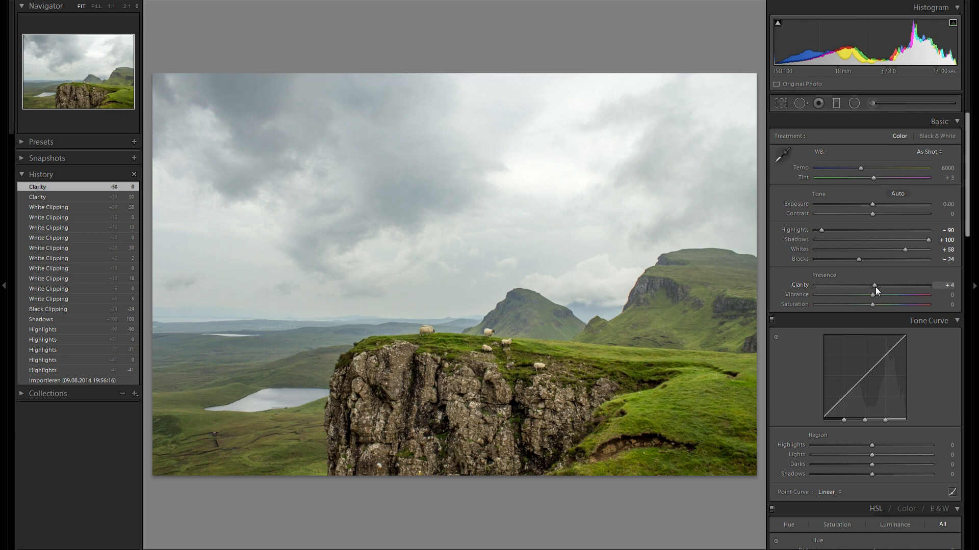
pyautogui.moveTo(877, 287); pyautogui.dragTo(877, 286)
pyautogui.moveTo(873, 215); pyautogui.dragTo(897, 220)
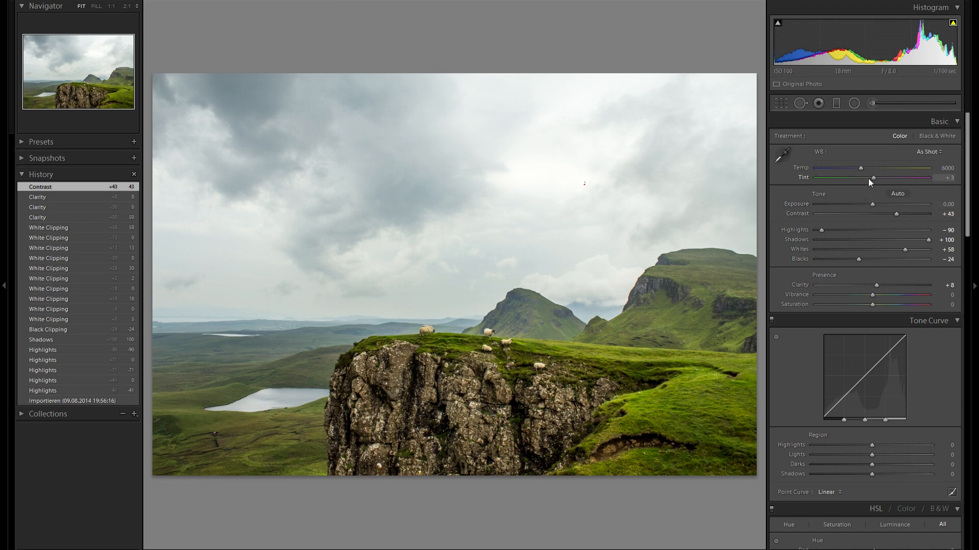
# - Set the white balance temperature to 6208, try a Tint of +9 and reset the Tint to its default
pyautogui.moveTo(861, 168)
pyautogui.mouseDown()
pyautogui.moveTo(873, 170)
pyautogui.moveTo(854, 170)
pyautogui.moveTo(864, 170)
pyautogui.mouseUp()
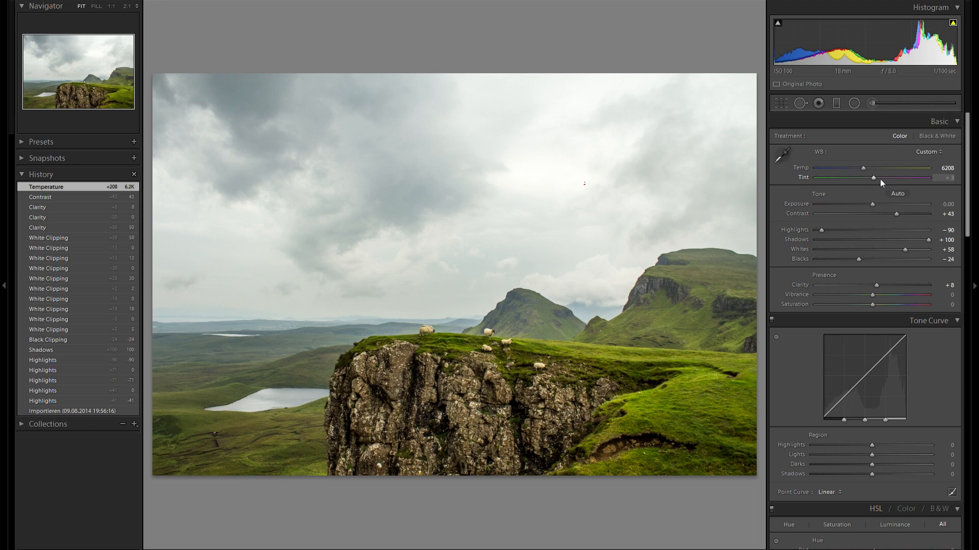
pyautogui.moveTo(874, 178)
pyautogui.mouseDown()
pyautogui.moveTo(859, 178)
pyautogui.moveTo(881, 180)
pyautogui.moveTo(873, 182)
pyautogui.mouseUp()
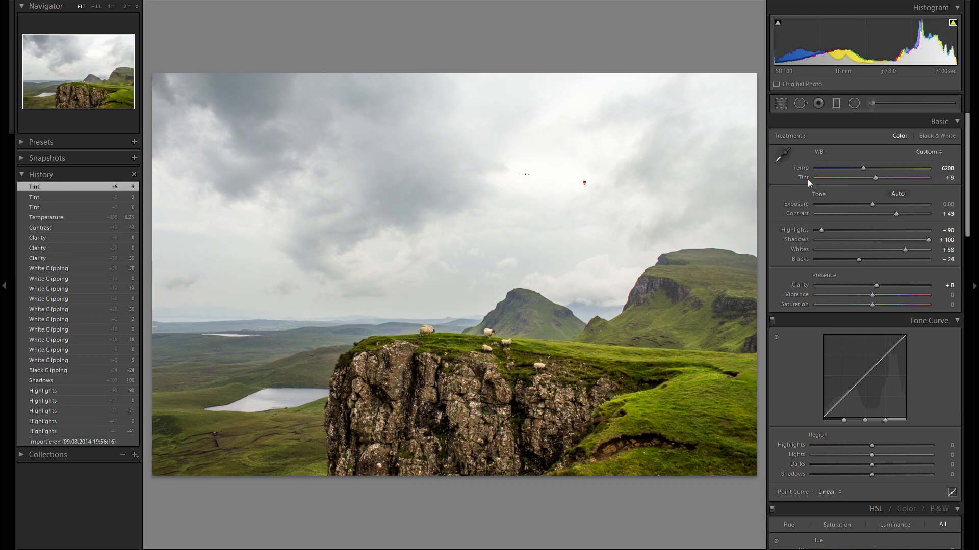
pyautogui.doubleClick(807, 179)
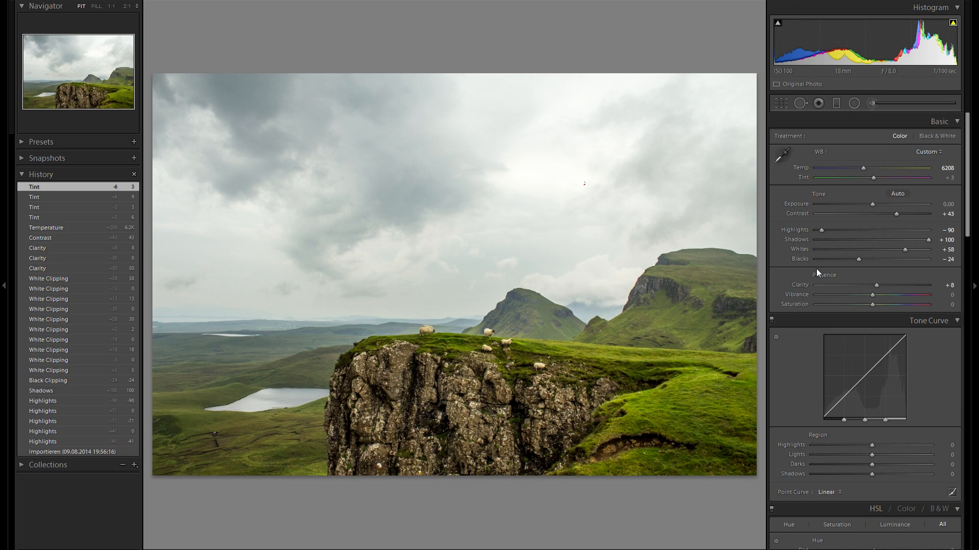
# - Try raising the tone curve's Highlights region and reset it to 0
pyautogui.scroll(-3, 816, 268)
pyautogui.scroll(3, 807, 231)
pyautogui.scroll(-3, 867, 234)
pyautogui.scroll(-3, 928, 280)
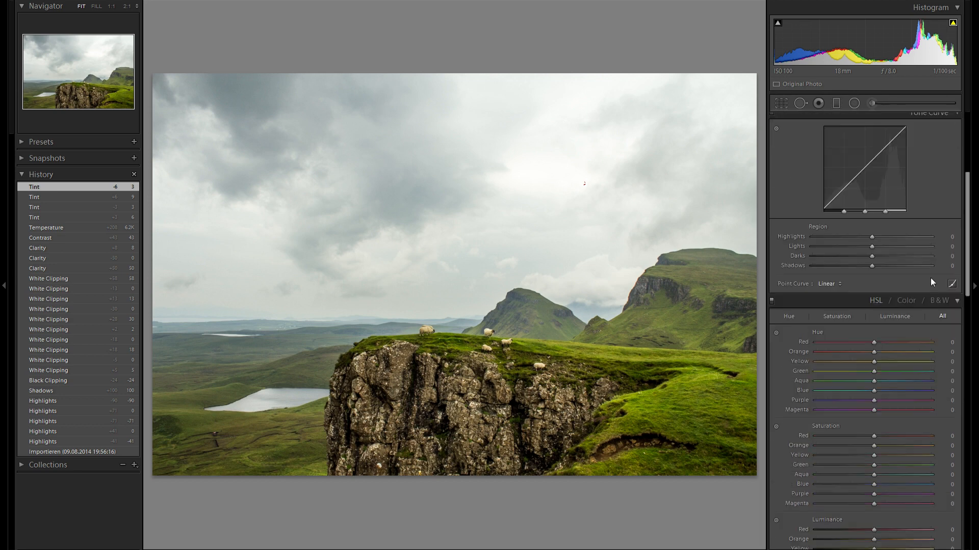
pyautogui.moveTo(873, 237); pyautogui.dragTo(887, 237)
pyautogui.scroll(3, 919, 216)
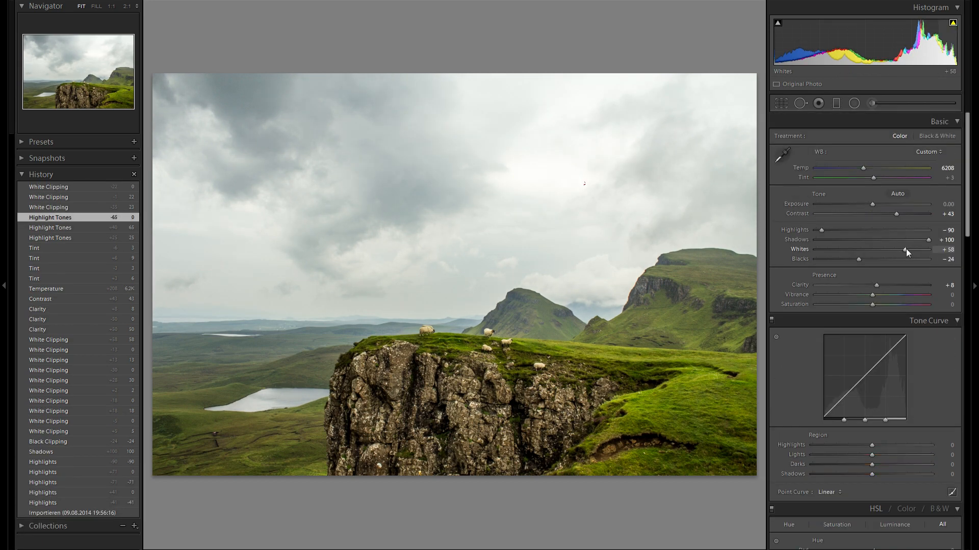
# - Reduce the Whites to +13 and compare the photo with its history state before the Whites reduction
pyautogui.moveTo(907, 248); pyautogui.dragTo(876, 249)
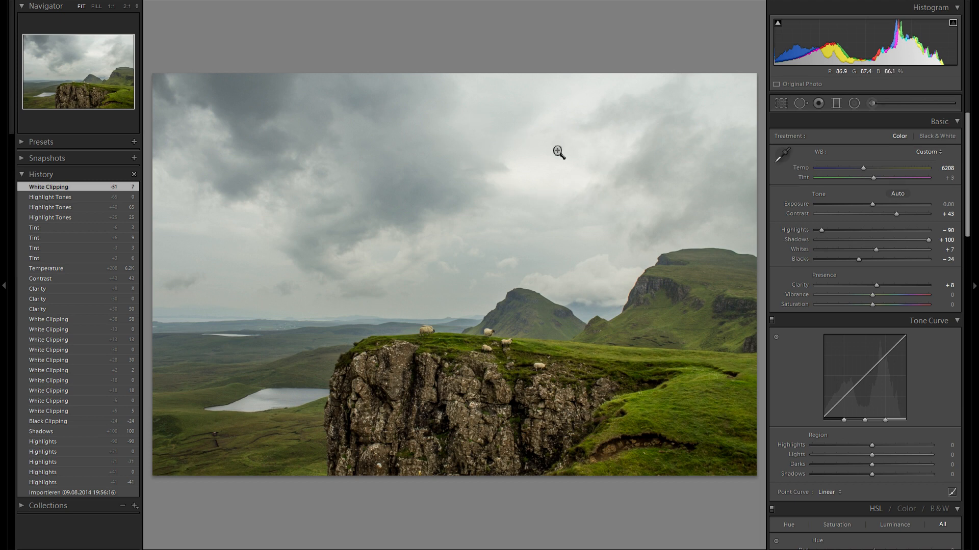
pyautogui.moveTo(890, 249); pyautogui.dragTo(880, 251)
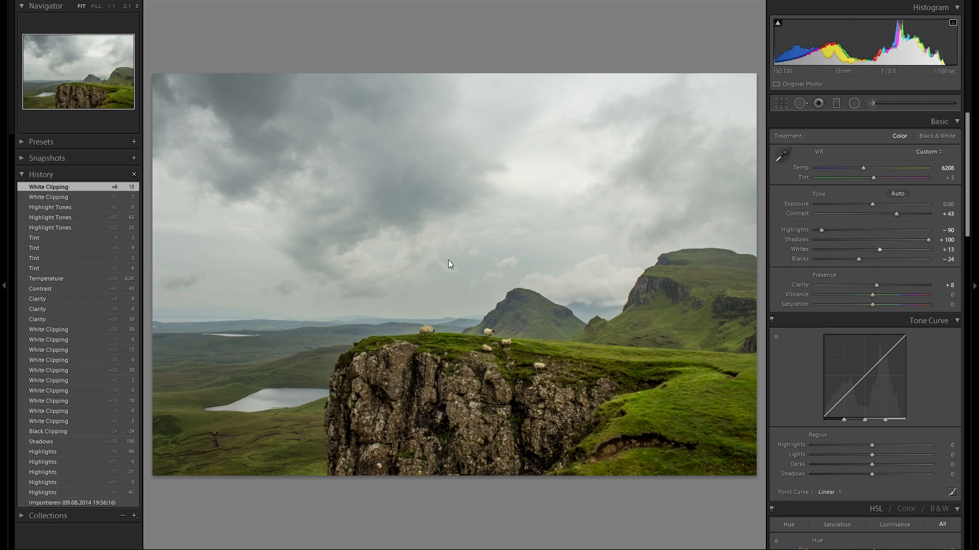
pyautogui.click(62, 206)
pyautogui.click(90, 186)
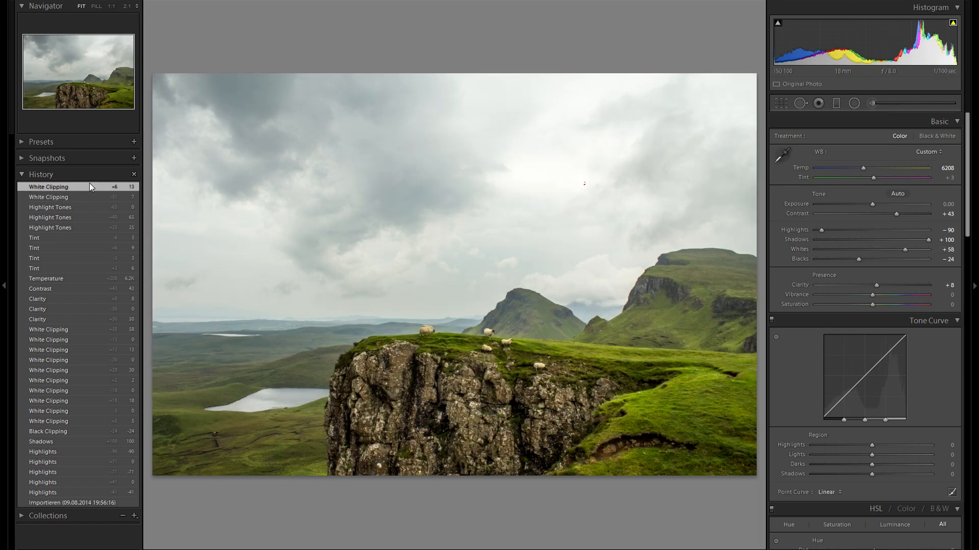
# - Set the tone curve's Highlights region to +19
pyautogui.scroll(-5, 899, 242)
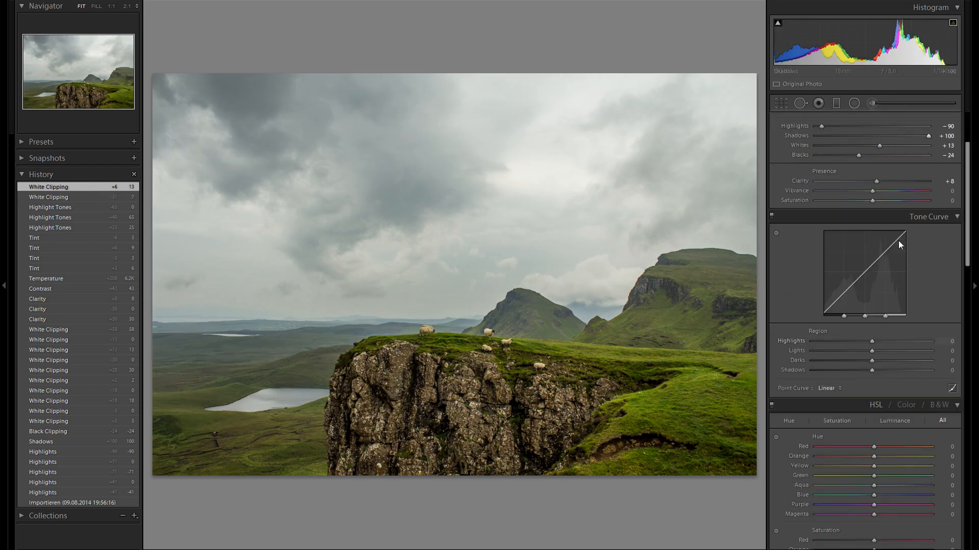
pyautogui.scroll(3, 897, 246)
pyautogui.scroll(-3, 900, 254)
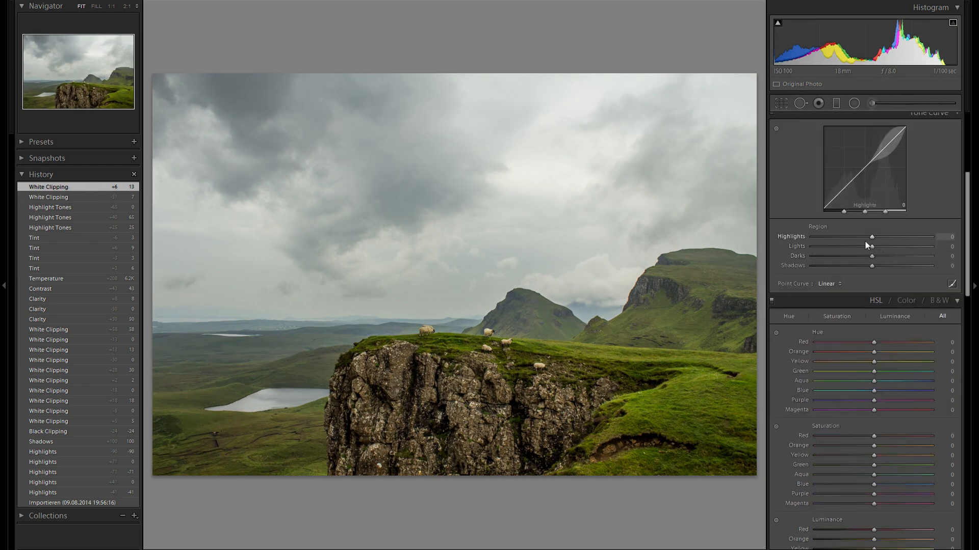
pyautogui.moveTo(870, 239); pyautogui.dragTo(883, 239)
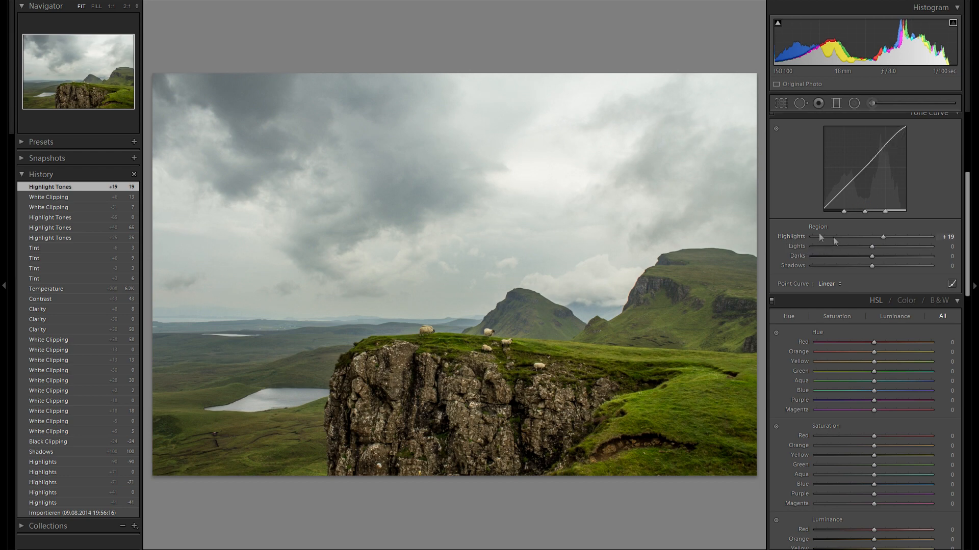
pyautogui.scroll(5, 857, 255)
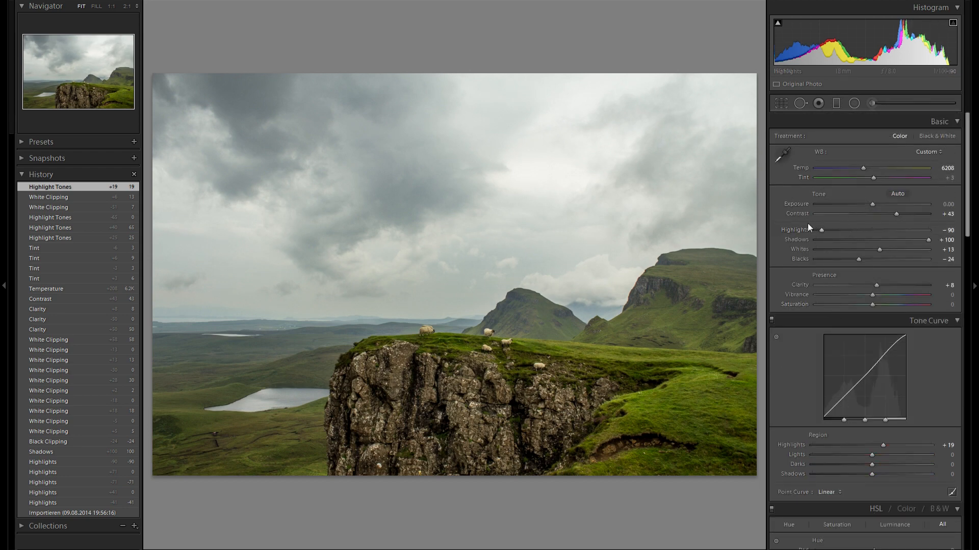
pyautogui.scroll(-3, 841, 285)
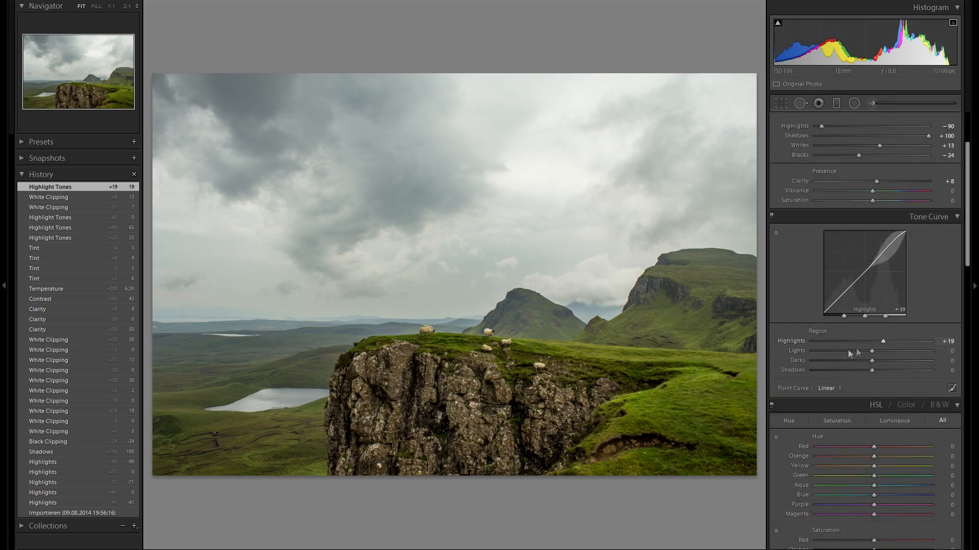
pyautogui.scroll(3, 863, 342)
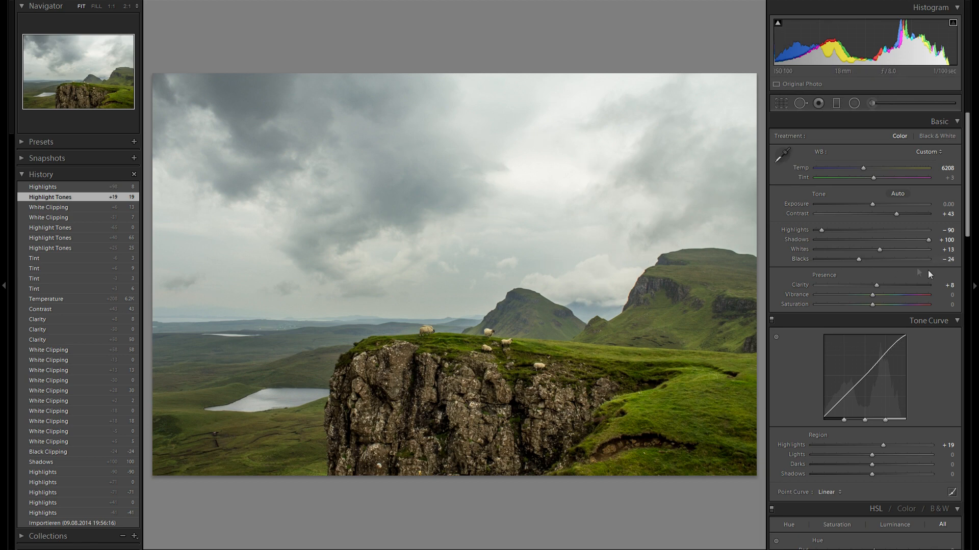
# - Adjust the tone curve regions to Highlights +15, Lights +2 and Darks +6, with Shadows reset to 0
pyautogui.scroll(-6, 908, 271)
pyautogui.moveTo(888, 236)
pyautogui.mouseDown()
pyautogui.moveTo(897, 239)
pyautogui.moveTo(869, 240)
pyautogui.moveTo(883, 241)
pyautogui.mouseUp()
pyautogui.moveTo(877, 247)
pyautogui.mouseDown()
pyautogui.moveTo(846, 247)
pyautogui.moveTo(875, 249)
pyautogui.mouseUp()
pyautogui.moveTo(873, 258)
pyautogui.mouseDown()
pyautogui.moveTo(860, 258)
pyautogui.moveTo(884, 258)
pyautogui.moveTo(877, 263)
pyautogui.mouseUp()
pyautogui.moveTo(873, 265)
pyautogui.mouseDown()
pyautogui.moveTo(856, 265)
pyautogui.moveTo(896, 267)
pyautogui.moveTo(870, 268)
pyautogui.mouseUp()
pyautogui.doubleClick(800, 267)
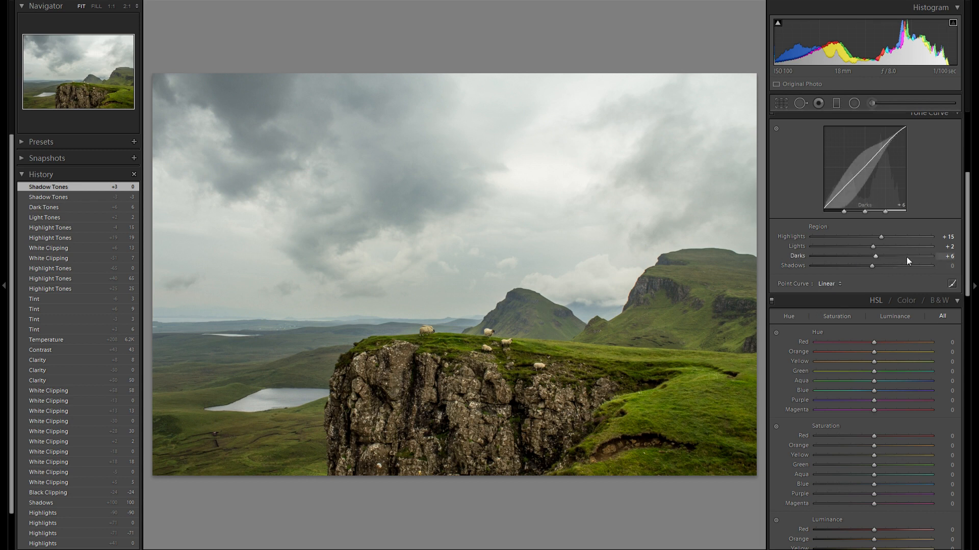
# - Shift the grass hues to Yellow −15 and Green −12 with targeted adjustment, and compare with the previous history state
pyautogui.scroll(-3, 906, 257)
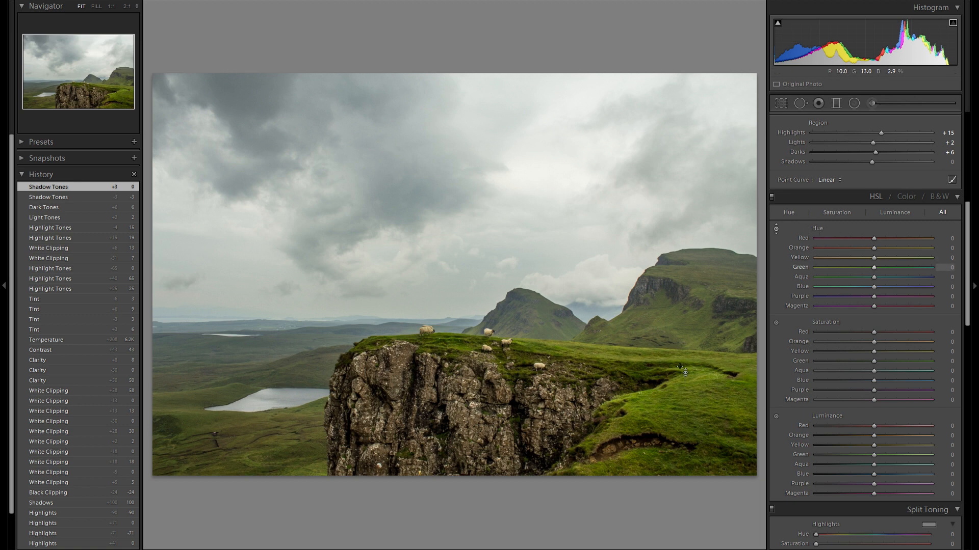
pyautogui.moveTo(678, 359)
pyautogui.mouseDown()
pyautogui.moveTo(678, 387)
pyautogui.moveTo(678, 339)
pyautogui.moveTo(678, 349)
pyautogui.mouseUp()
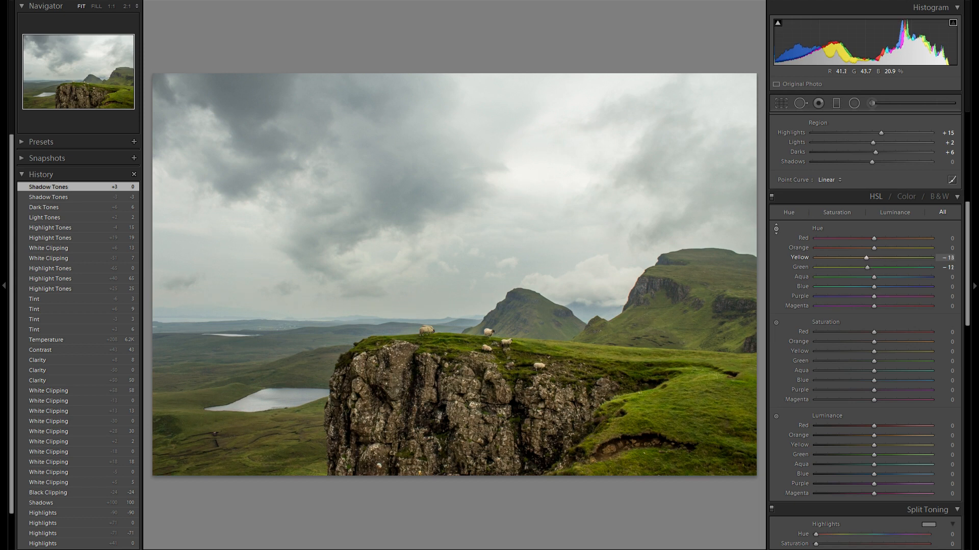
pyautogui.moveTo(678, 362); pyautogui.dragTo(678, 360)
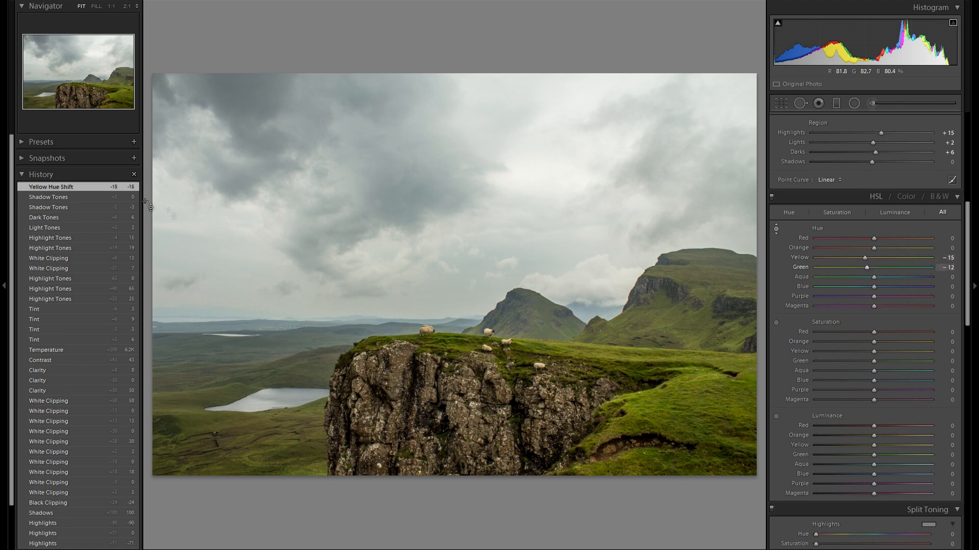
pyautogui.click(128, 198)
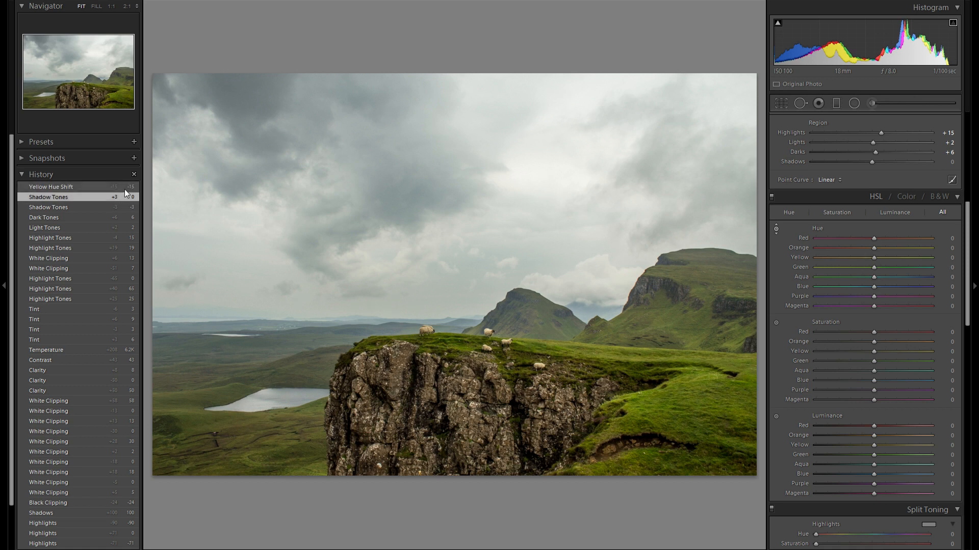
pyautogui.click(124, 189)
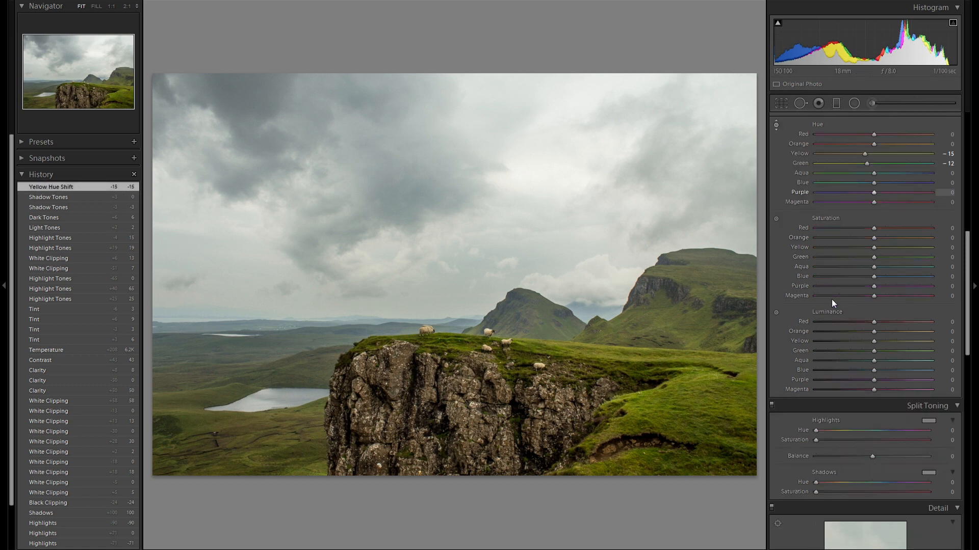
# - Raise the grass saturation to Yellow +15 and Green +11 with targeted adjustment
pyautogui.click(776, 322)
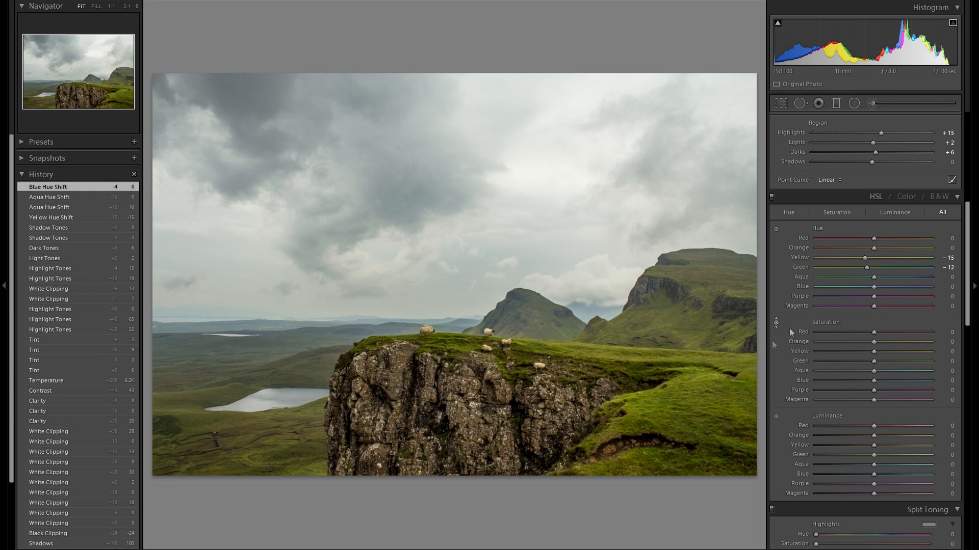
pyautogui.moveTo(663, 387); pyautogui.dragTo(663, 359)
pyautogui.click(775, 325)
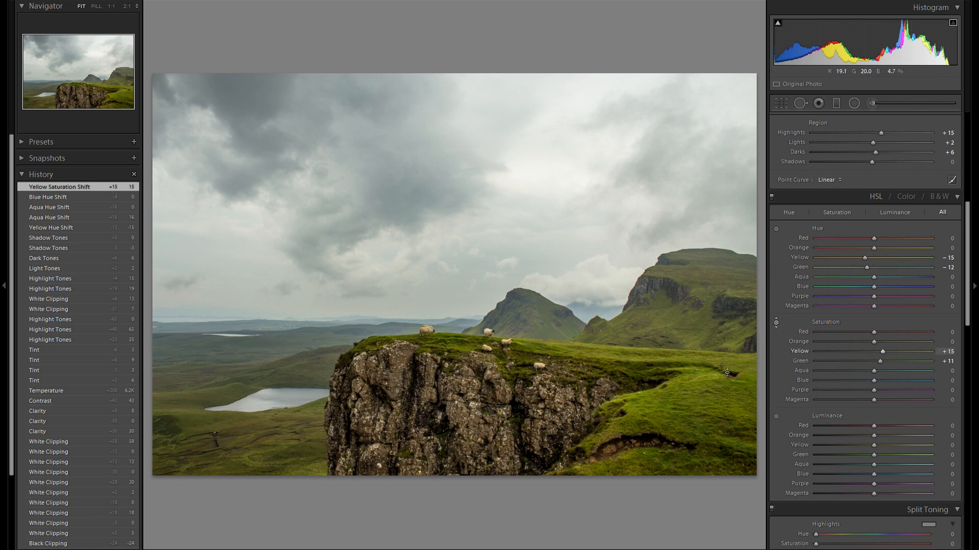
# - Brighten the grass to Yellow luminance +44 and Green luminance +20 with targeted adjustment, and compare with the previous history state
pyautogui.scroll(-3, 801, 374)
pyautogui.click(776, 311)
pyautogui.moveTo(673, 351); pyautogui.dragTo(674, 329)
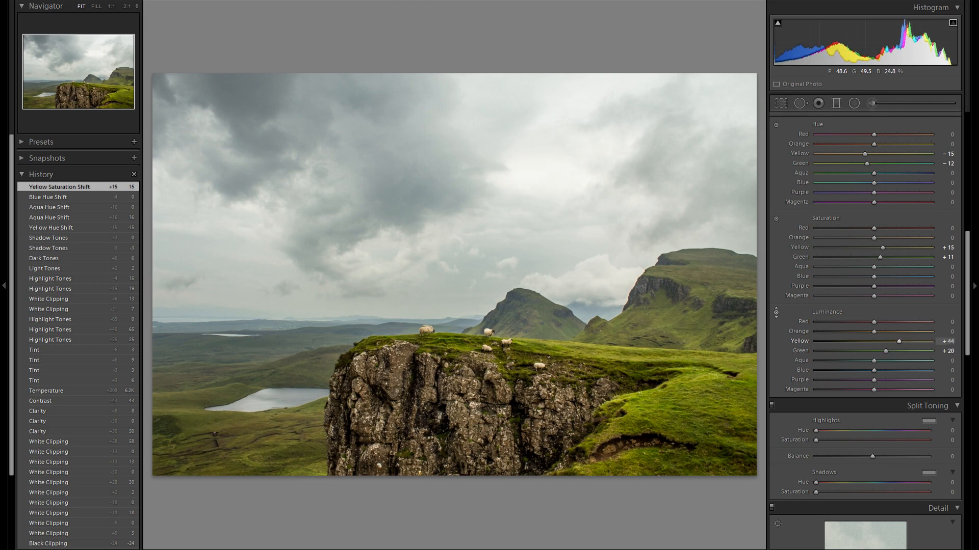
pyautogui.click(88, 195)
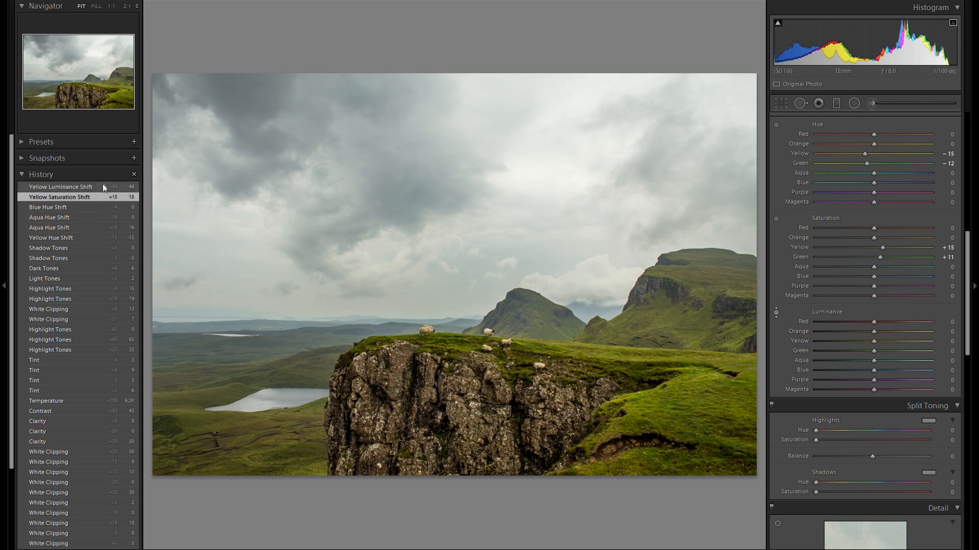
pyautogui.click(100, 186)
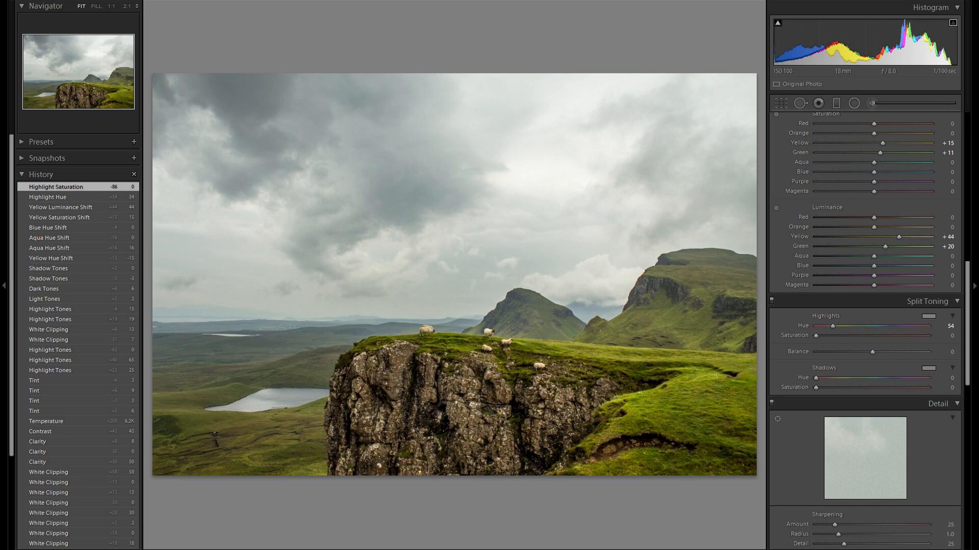
# - Try a split-toning tint on the highlights, setting the hue to 43, and reset the highlight saturation to 0
pyautogui.moveTo(815, 335); pyautogui.dragTo(911, 326)
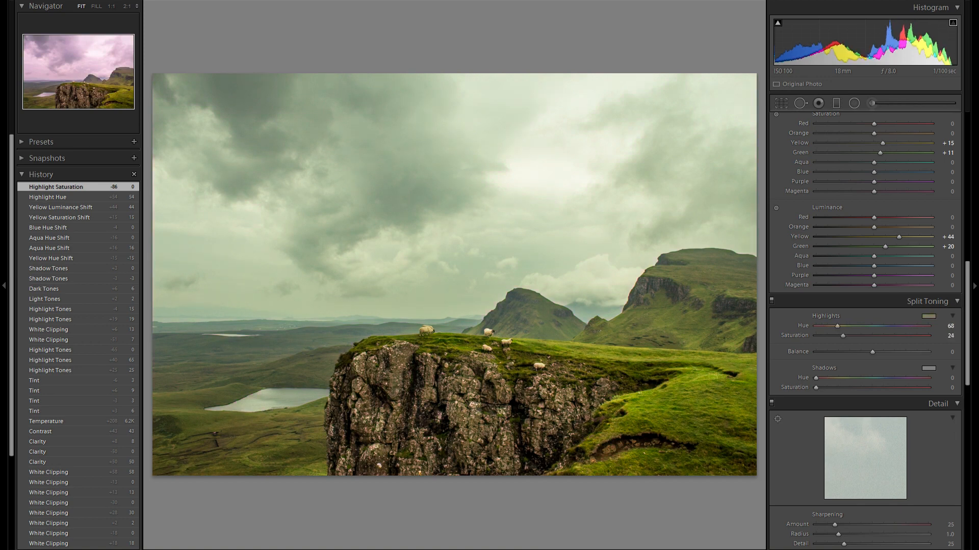
pyautogui.moveTo(834, 326); pyautogui.dragTo(831, 325)
pyautogui.moveTo(816, 336)
pyautogui.mouseDown()
pyautogui.moveTo(831, 335)
pyautogui.moveTo(825, 325)
pyautogui.moveTo(852, 335)
pyautogui.moveTo(832, 326)
pyautogui.moveTo(846, 336)
pyautogui.moveTo(815, 335)
pyautogui.moveTo(854, 335)
pyautogui.moveTo(829, 325)
pyautogui.moveTo(830, 336)
pyautogui.mouseUp()
pyautogui.doubleClick(830, 336)
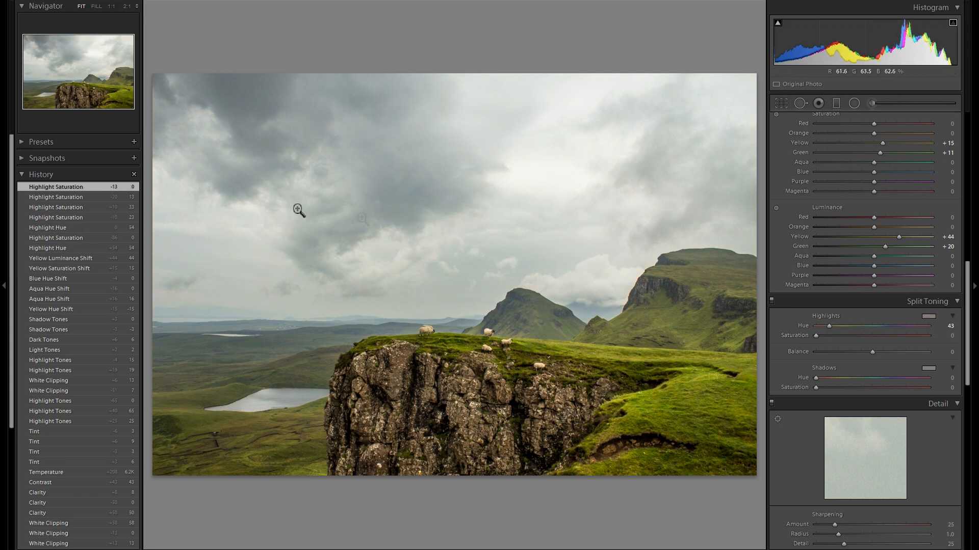
# - Restore the split-toning highlight saturation of 13, and tint the shadows with hue 27 and saturation 9
pyautogui.click(96, 198)
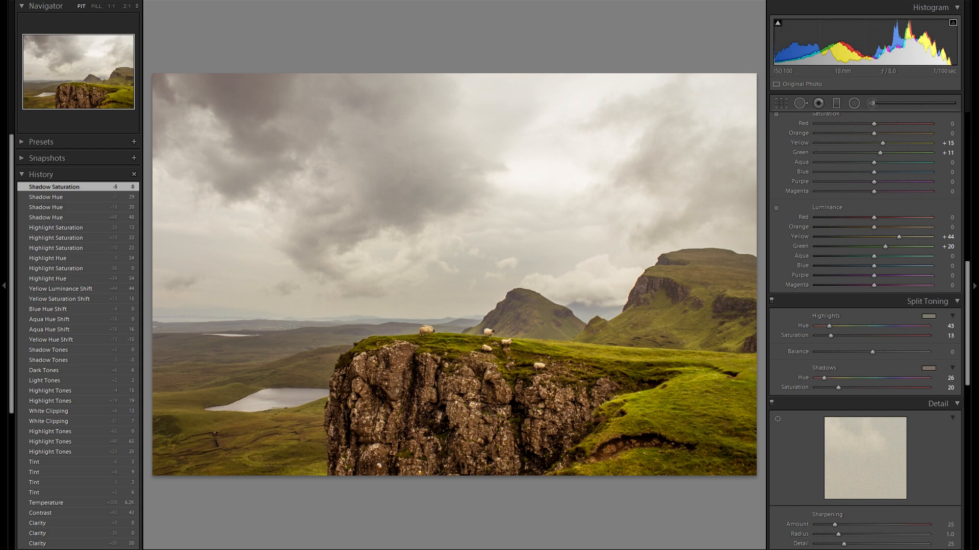
pyautogui.moveTo(836, 387)
pyautogui.mouseDown()
pyautogui.moveTo(813, 387)
pyautogui.moveTo(855, 388)
pyautogui.moveTo(826, 388)
pyautogui.mouseUp()
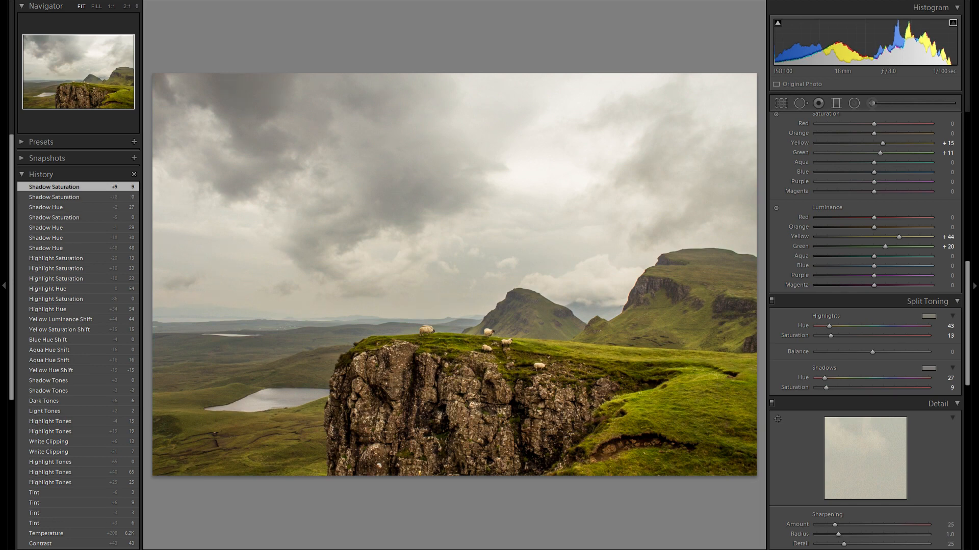
# - Set the sharpening amount to 49 while checking the grass, sheep and cliff rock at full magnification
pyautogui.scroll(-5, 865, 357)
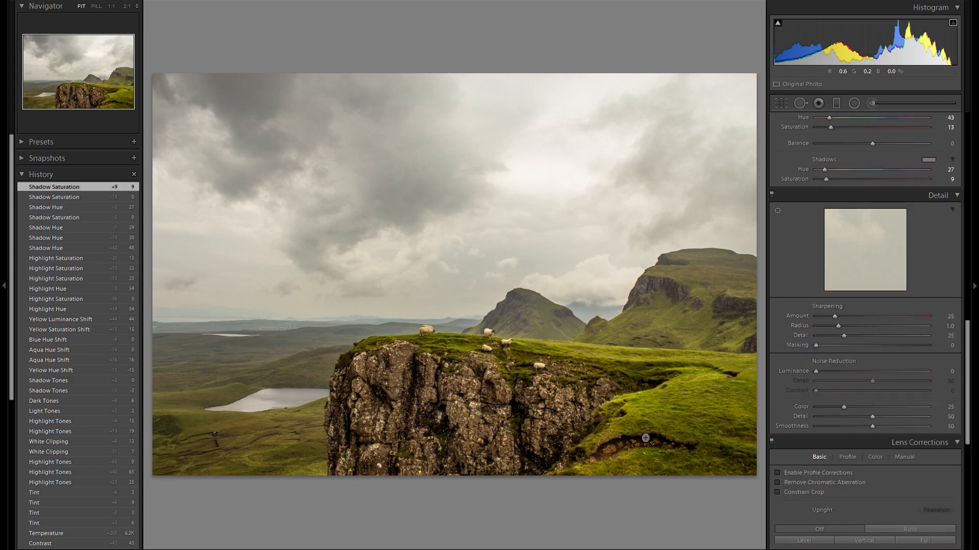
pyautogui.click(637, 428)
pyautogui.moveTo(515, 258); pyautogui.dragTo(417, 294)
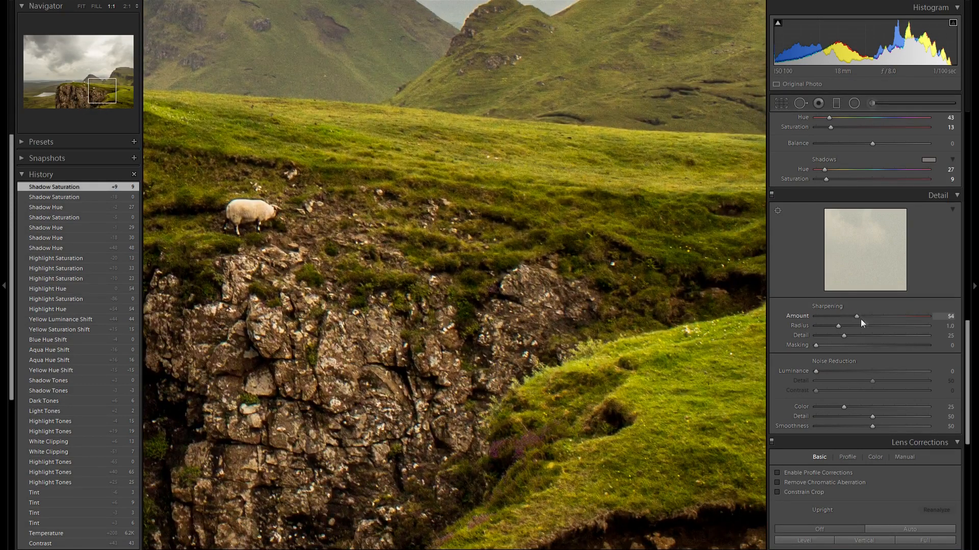
pyautogui.moveTo(857, 318); pyautogui.dragTo(857, 317)
pyautogui.moveTo(541, 340); pyautogui.dragTo(749, 273)
pyautogui.moveTo(854, 317); pyautogui.dragTo(852, 316)
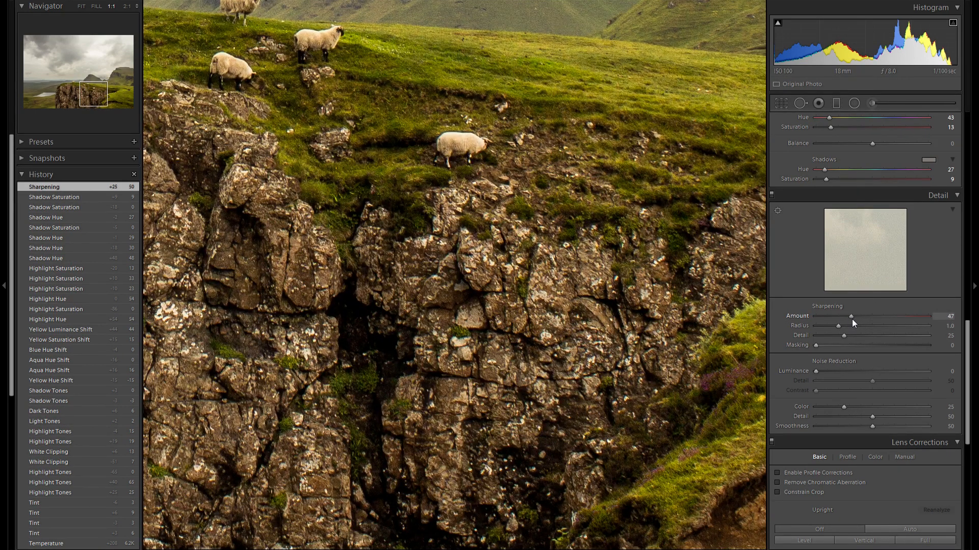
pyautogui.moveTo(852, 319); pyautogui.dragTo(853, 319)
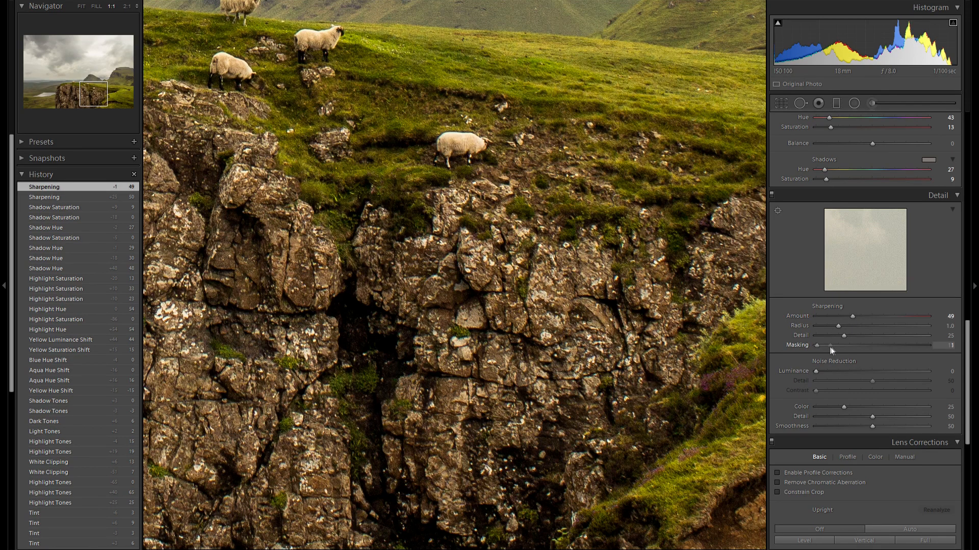
# - Restrict the sharpening to the edges by setting its masking to 82
pyautogui.click(873, 351)
pyautogui.press('z')
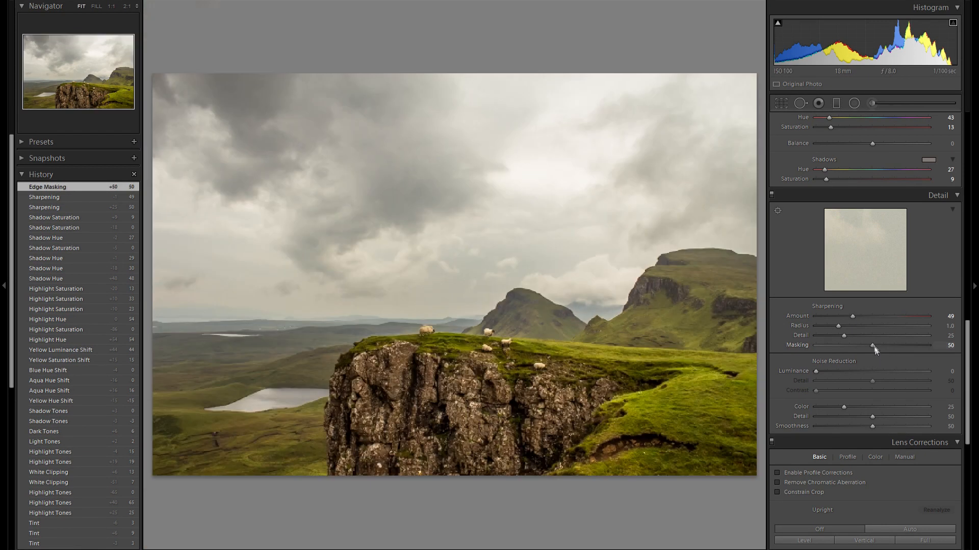
pyautogui.moveTo(873, 344); pyautogui.dragTo(909, 357)
# - Try a colour noise reduction of 57 while viewing the cliff rock at full magnification
pyautogui.scroll(-3, 885, 358)
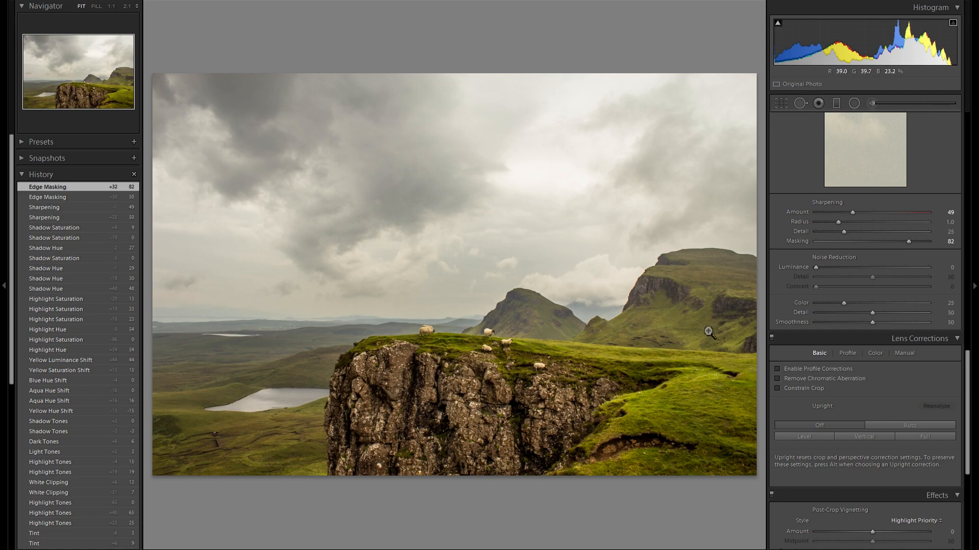
pyautogui.click(573, 377)
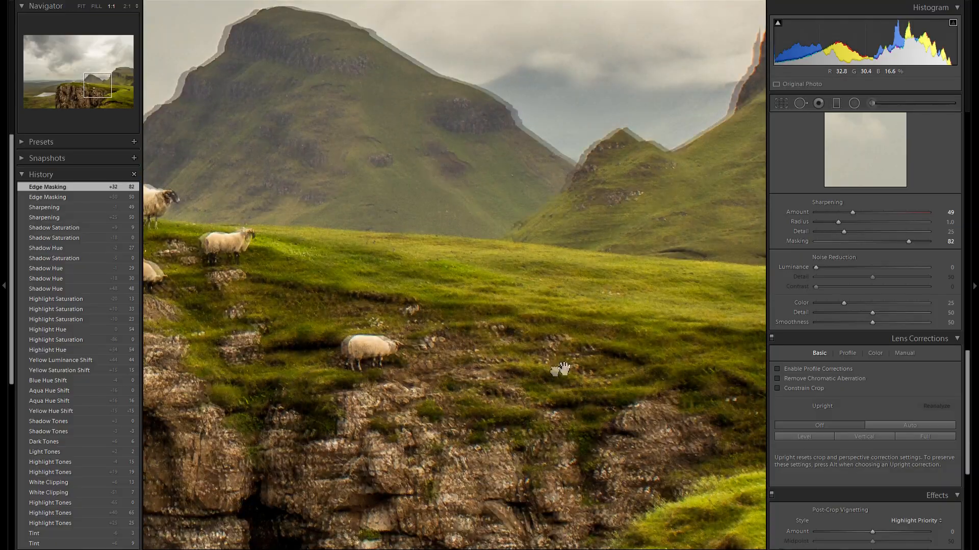
pyautogui.moveTo(564, 370); pyautogui.dragTo(438, 346)
pyautogui.moveTo(451, 500); pyautogui.dragTo(678, 321)
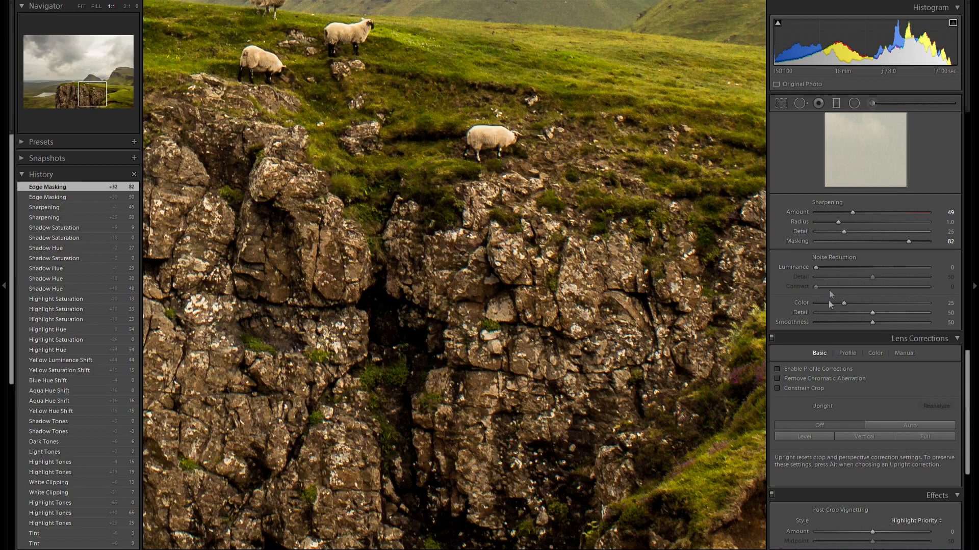
pyautogui.moveTo(843, 304); pyautogui.dragTo(848, 304)
pyautogui.moveTo(881, 309); pyautogui.dragTo(879, 309)
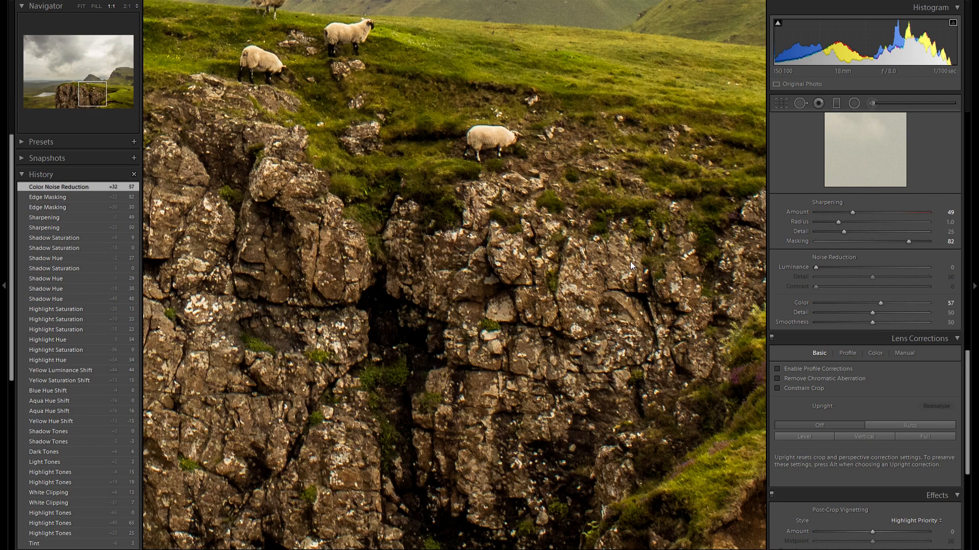
# - Compare the cliff's rock texture with colour noise reduction reset to 25, and return to the state with 57
pyautogui.moveTo(630, 261); pyautogui.dragTo(582, 297)
pyautogui.moveTo(448, 343); pyautogui.dragTo(534, 311)
pyautogui.moveTo(453, 306); pyautogui.dragTo(533, 332)
pyautogui.moveTo(445, 289); pyautogui.dragTo(578, 283)
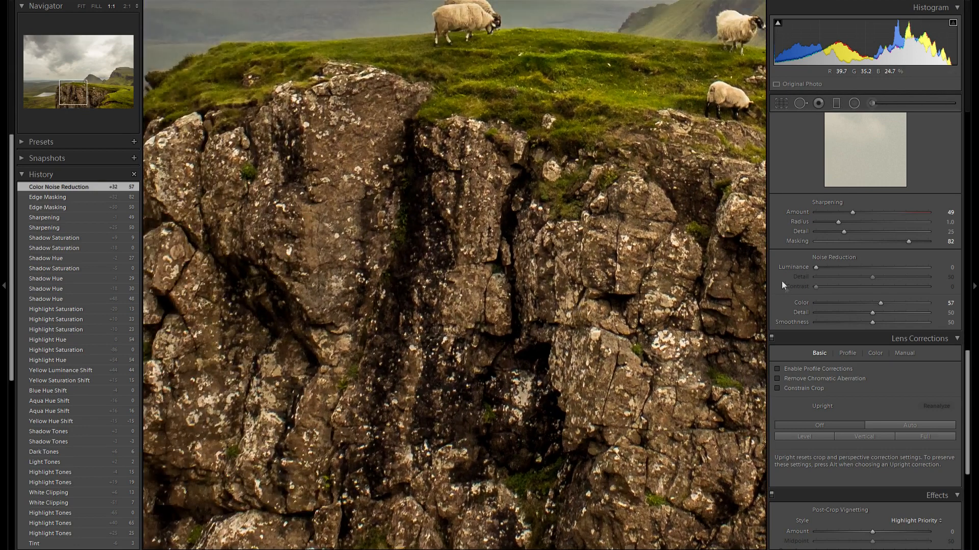
pyautogui.doubleClick(801, 302)
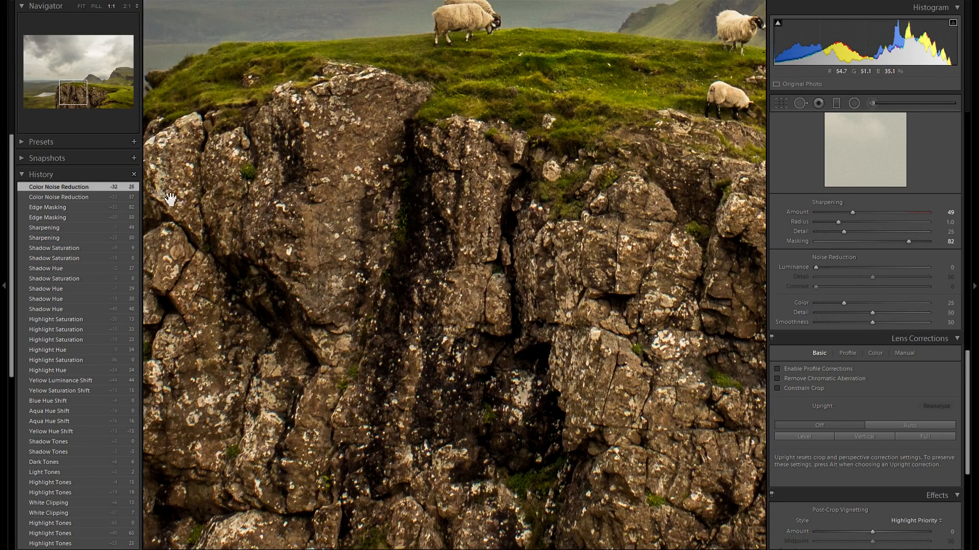
pyautogui.click(109, 197)
# - Compare the colour noise reduction history states on the distant valley and lake, and set colour noise reduction to 63
pyautogui.moveTo(359, 198); pyautogui.dragTo(510, 339)
pyautogui.moveTo(364, 262); pyautogui.dragTo(527, 277)
pyautogui.moveTo(436, 301); pyautogui.dragTo(643, 283)
pyautogui.moveTo(534, 233); pyautogui.dragTo(658, 262)
pyautogui.click(94, 187)
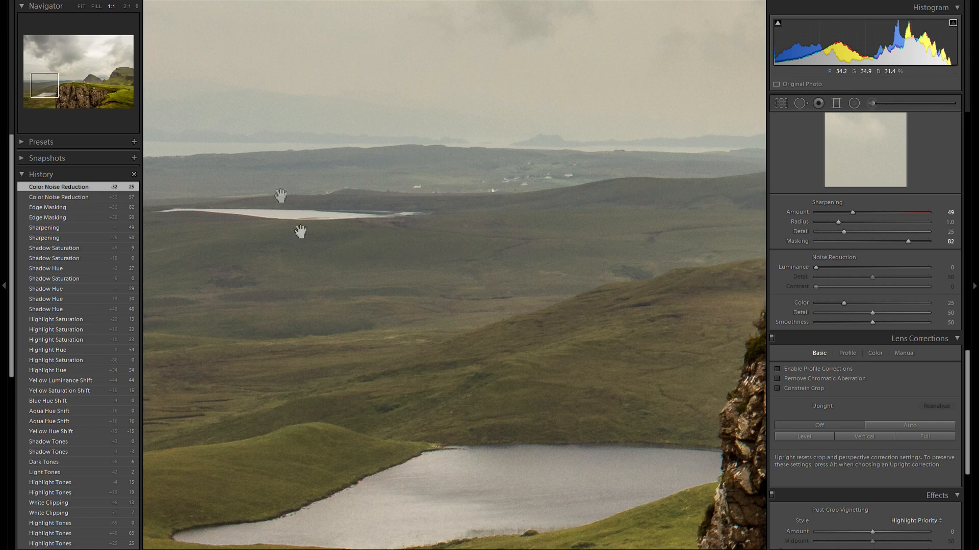
pyautogui.hotkey('ctrl', 'z')
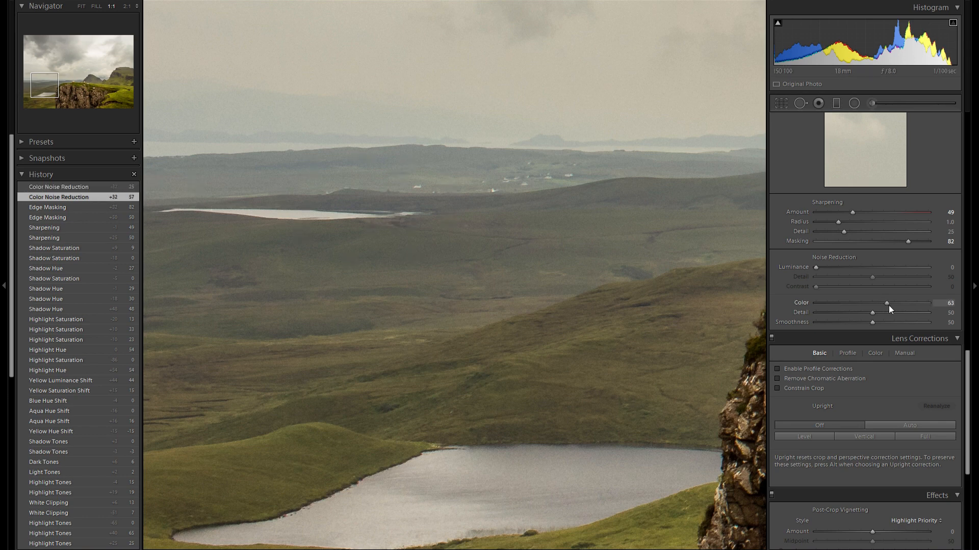
pyautogui.press('z')
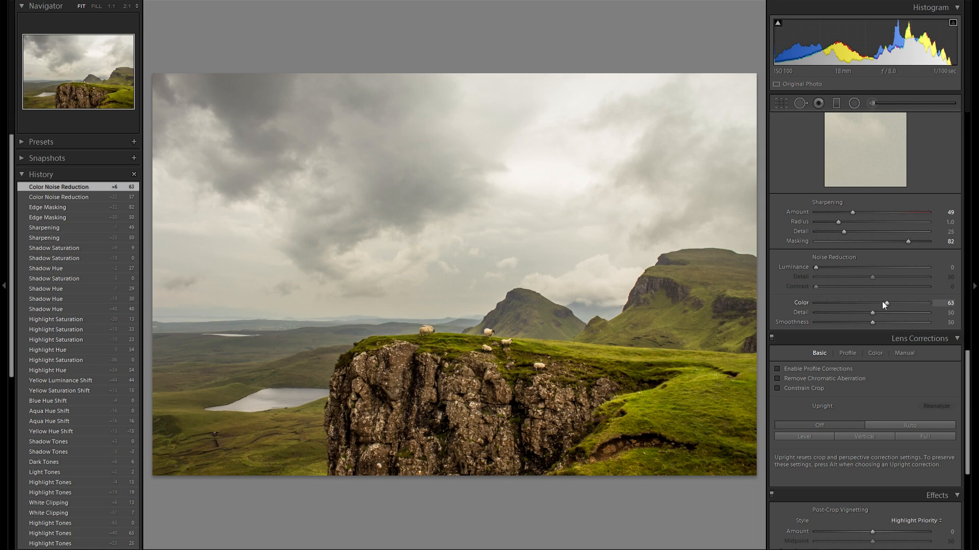
# - Enable the Canon EF-S 18-55mm f/3.5-5.6 IS lens profile correction, and compare the photo with and without it
pyautogui.scroll(-3, 883, 305)
pyautogui.doubleClick(826, 265)
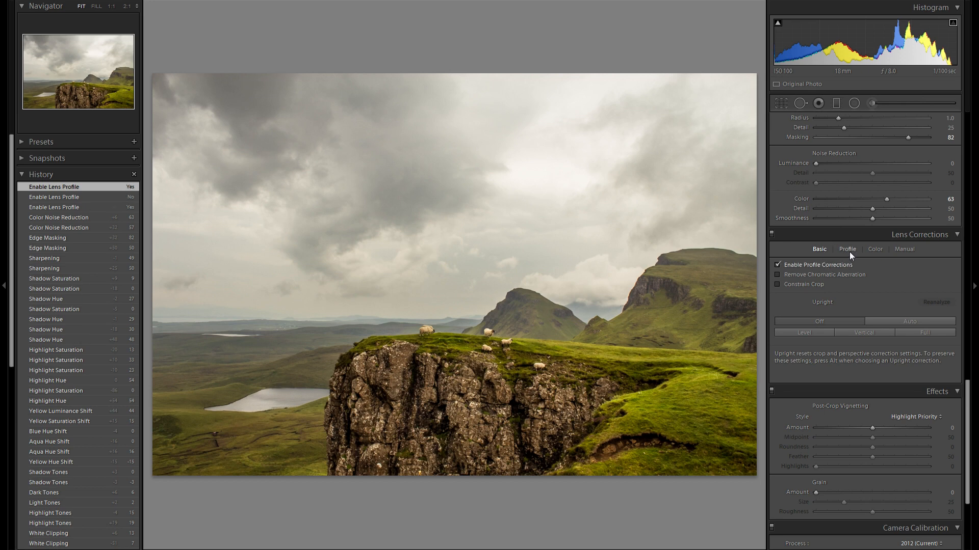
pyautogui.click(848, 251)
pyautogui.click(838, 304)
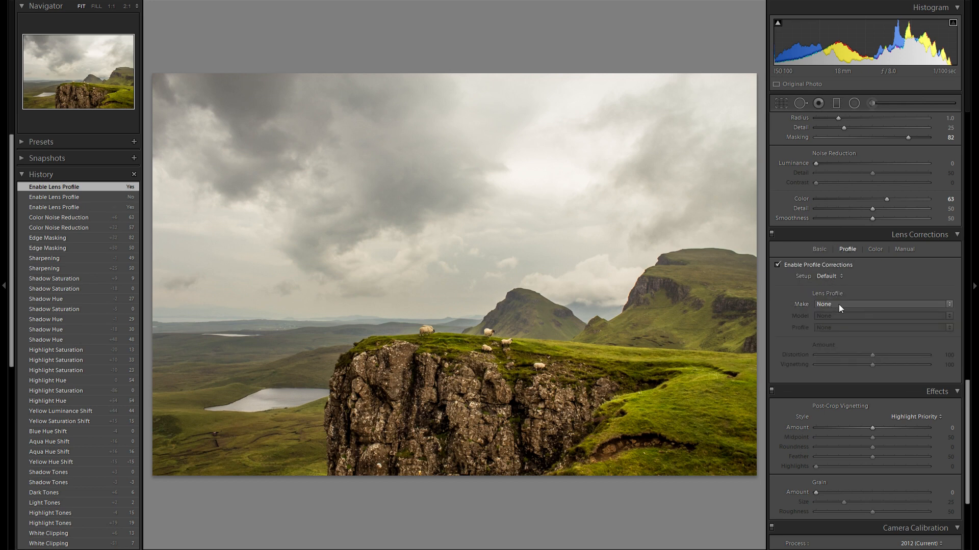
pyautogui.click(886, 332)
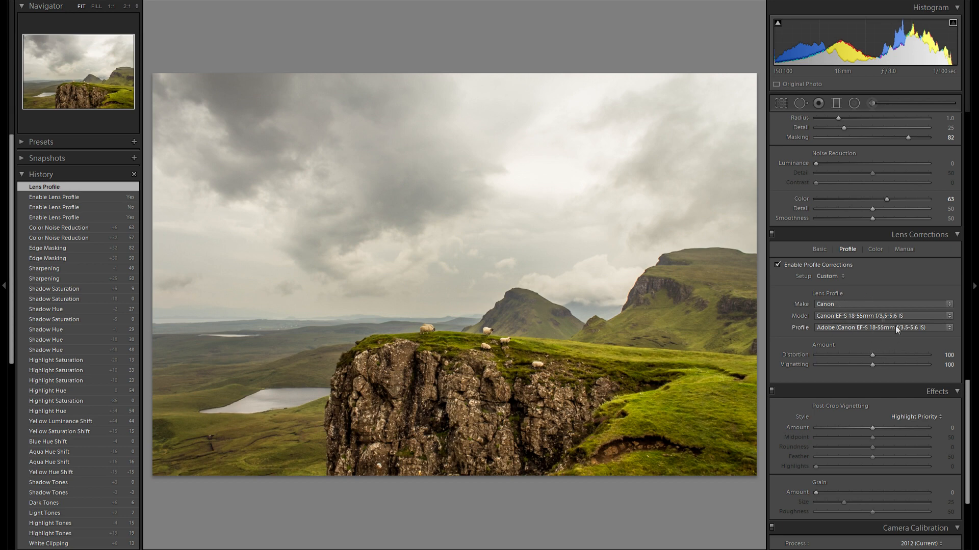
pyautogui.click(792, 266)
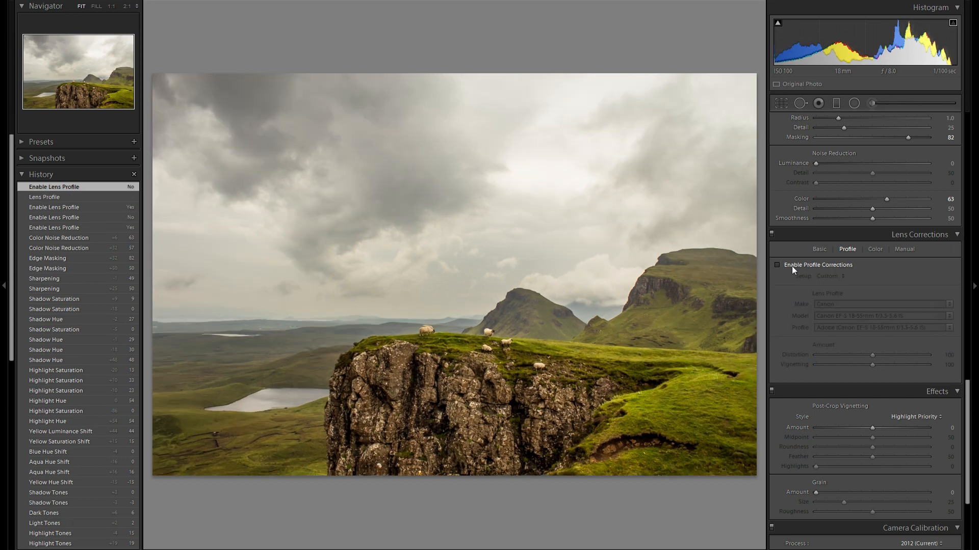
pyautogui.click(791, 266)
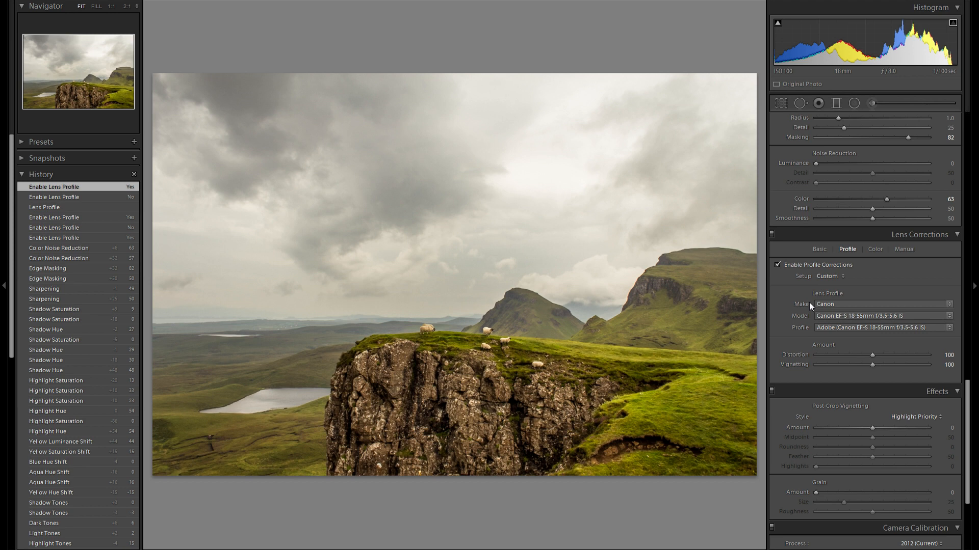
# - Remove chromatic aberration, and compare the distant mountain's edges with and without it at full magnification
pyautogui.click(878, 250)
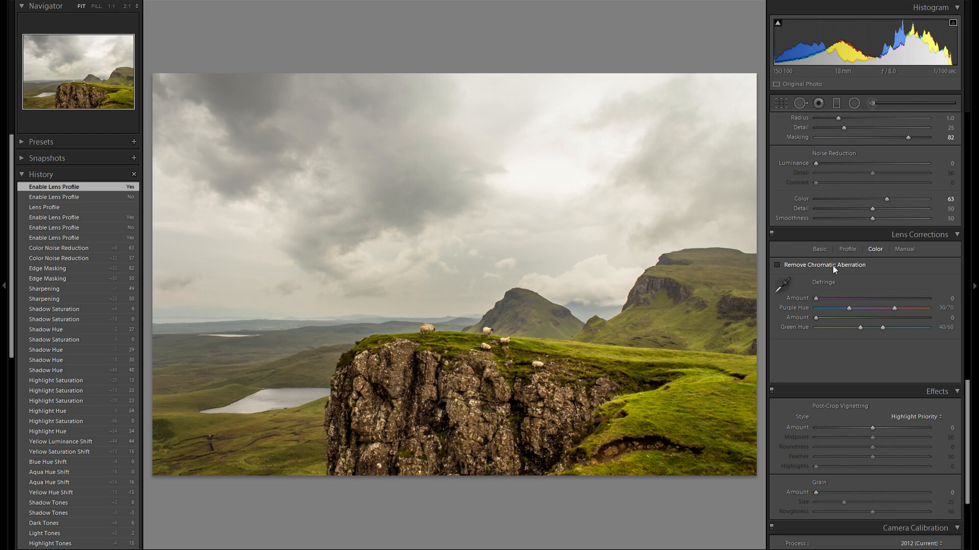
pyautogui.click(839, 265)
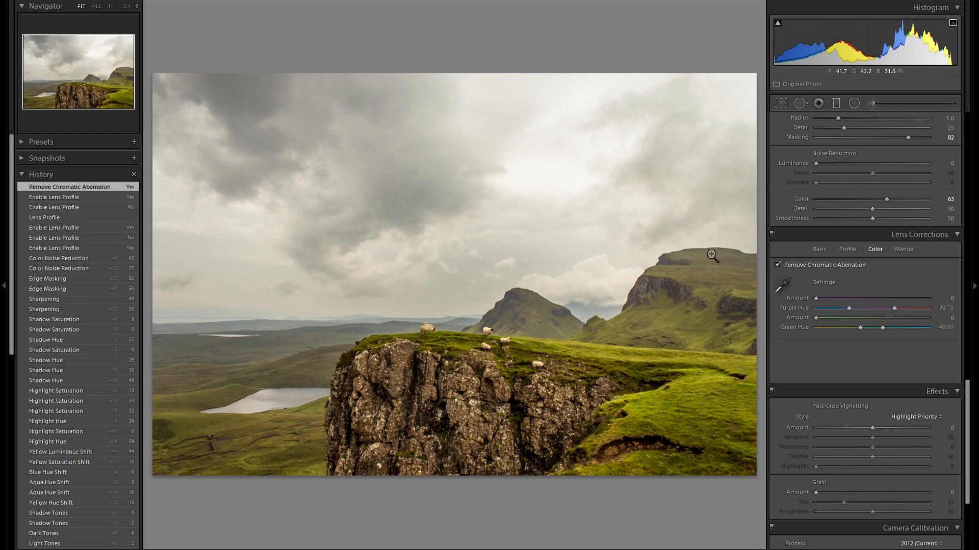
pyautogui.click(716, 255)
pyautogui.moveTo(757, 259); pyautogui.dragTo(648, 262)
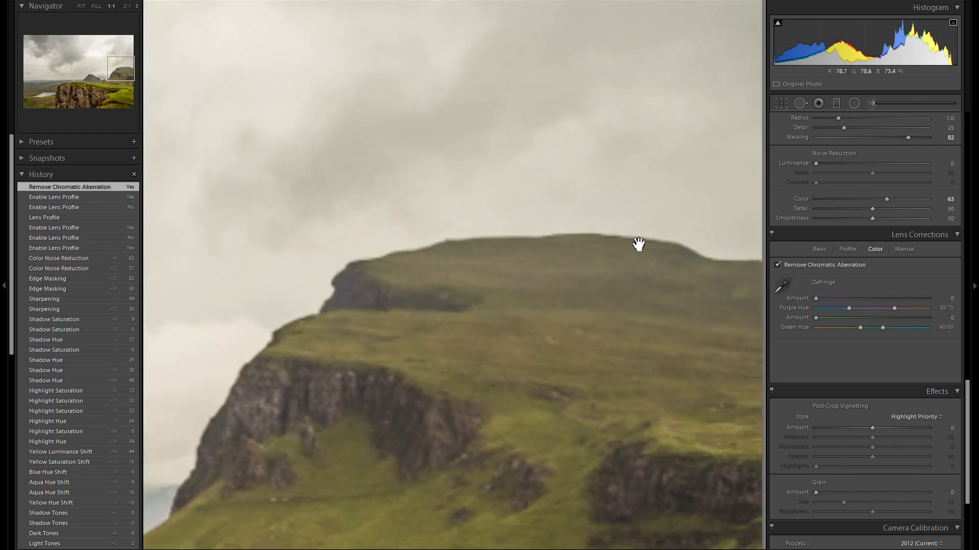
pyautogui.moveTo(561, 218); pyautogui.dragTo(637, 196)
pyautogui.click(811, 265)
pyautogui.click(811, 265)
pyautogui.moveTo(416, 268); pyautogui.dragTo(534, 298)
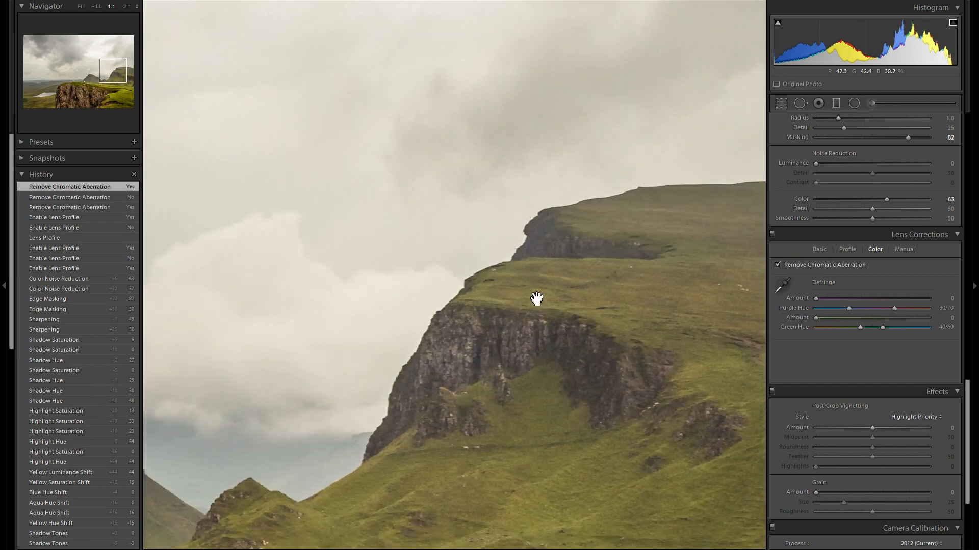
pyautogui.click(826, 264)
pyautogui.click(825, 264)
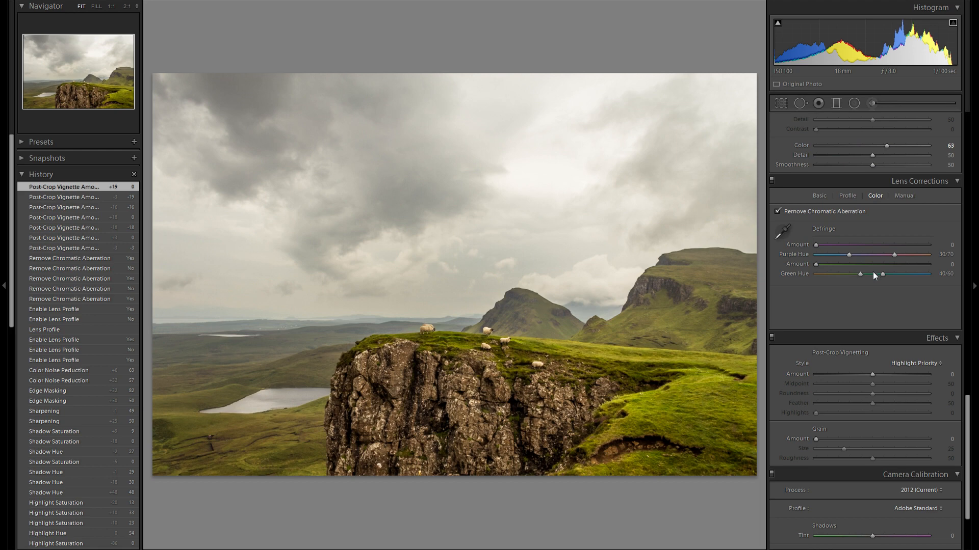
# - Darken the photo's corners with a Highlight Priority post-crop vignette amount of −24
pyautogui.scroll(-3, 873, 270)
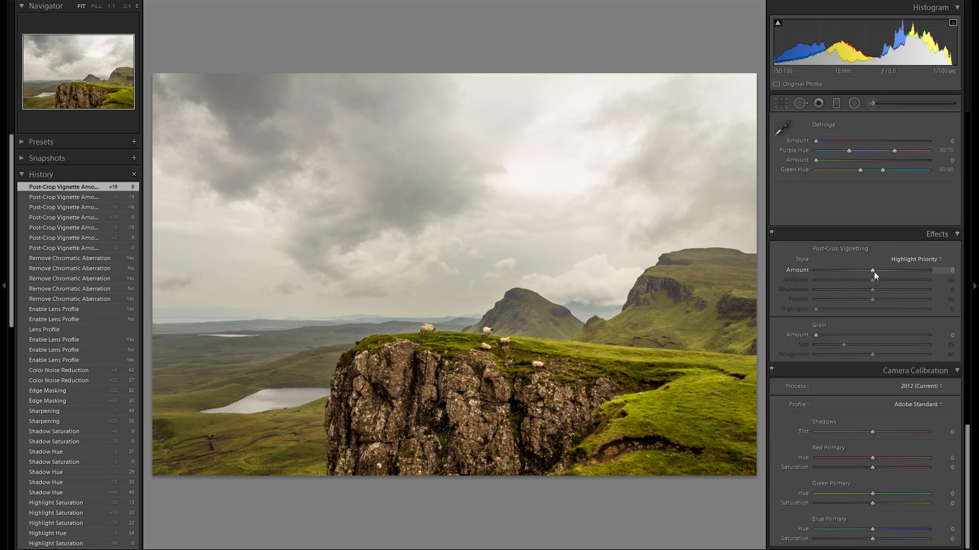
pyautogui.moveTo(873, 271); pyautogui.dragTo(862, 276)
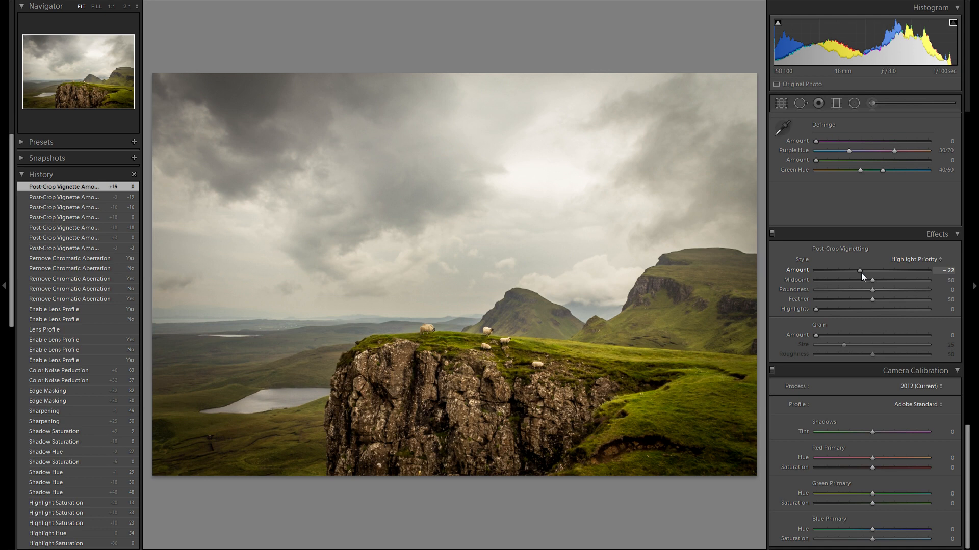
pyautogui.moveTo(861, 274); pyautogui.dragTo(859, 273)
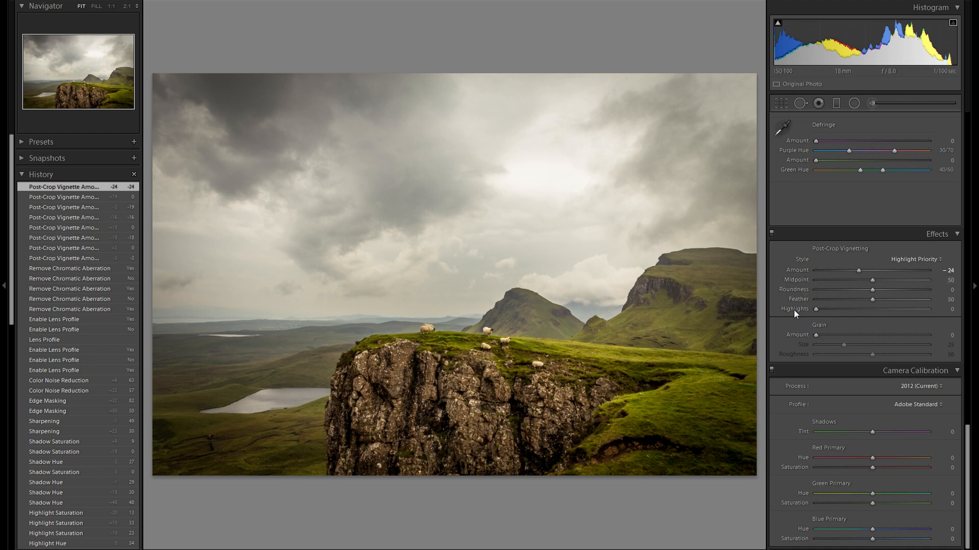
# - Calibrate the camera colours with shadow tint −10, red hue/saturation +20/+17, green −19/−10, blue −10/+7, and the Camera Faithful profile
pyautogui.click(907, 405)
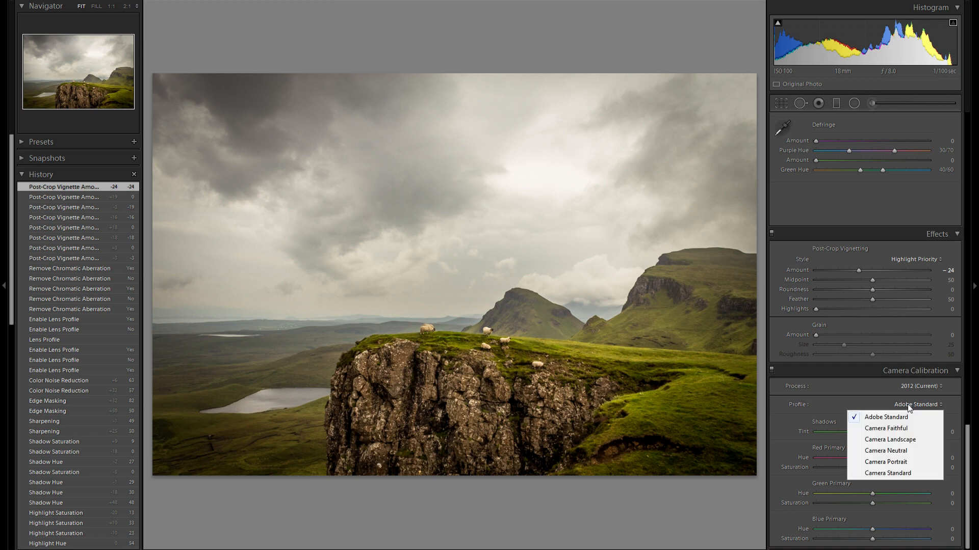
pyautogui.click(908, 405)
pyautogui.click(908, 405)
pyautogui.click(908, 404)
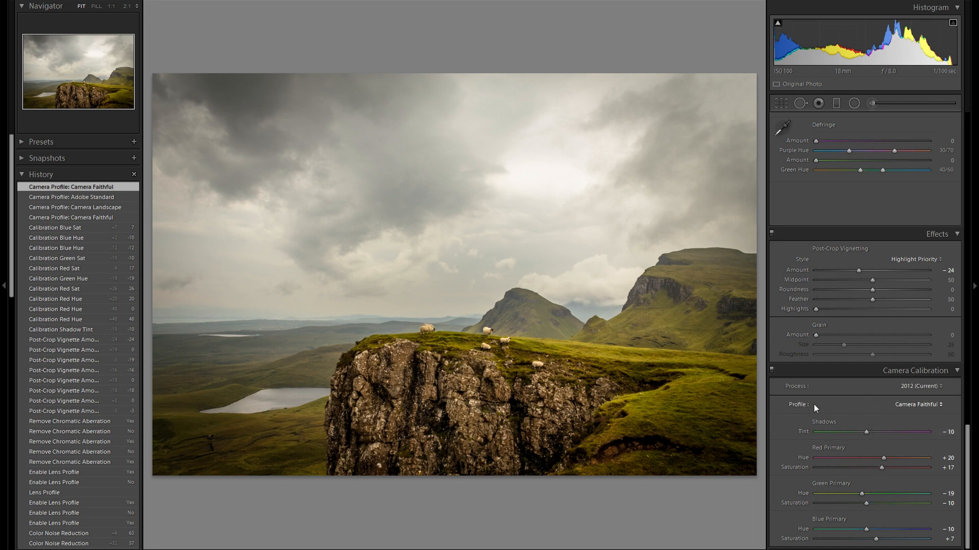
# - Compare the Adobe Standard camera profile with Camera Faithful, and keep Camera Faithful
pyautogui.click(905, 406)
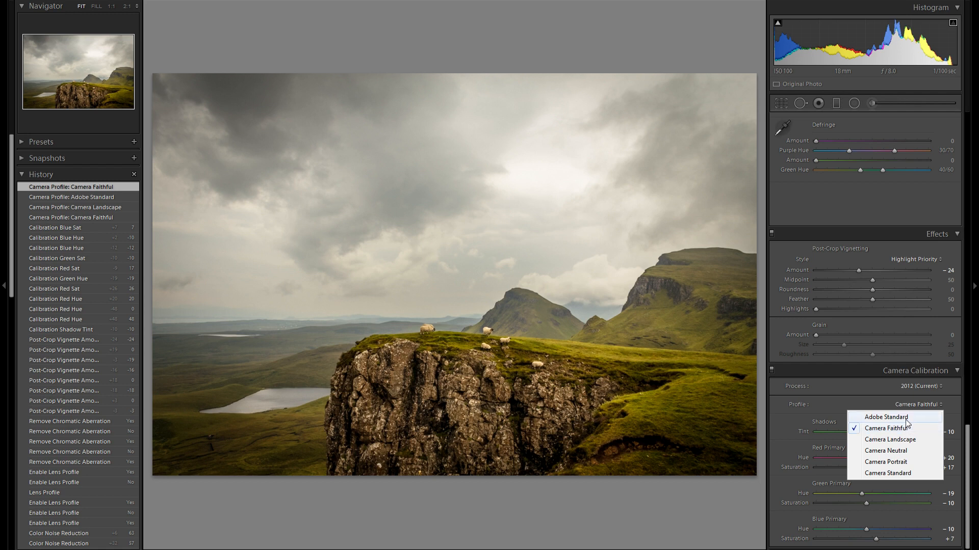
pyautogui.click(900, 416)
pyautogui.click(904, 405)
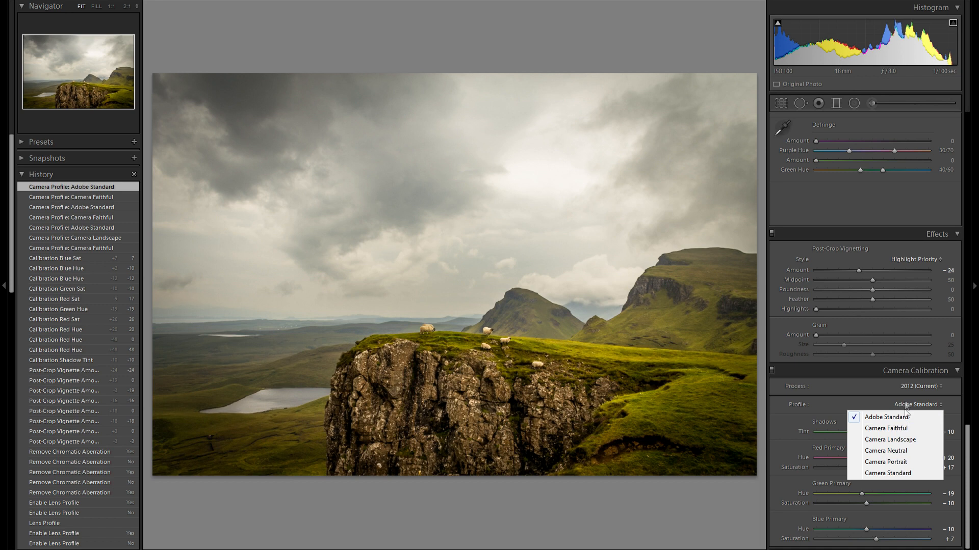
pyautogui.click(902, 431)
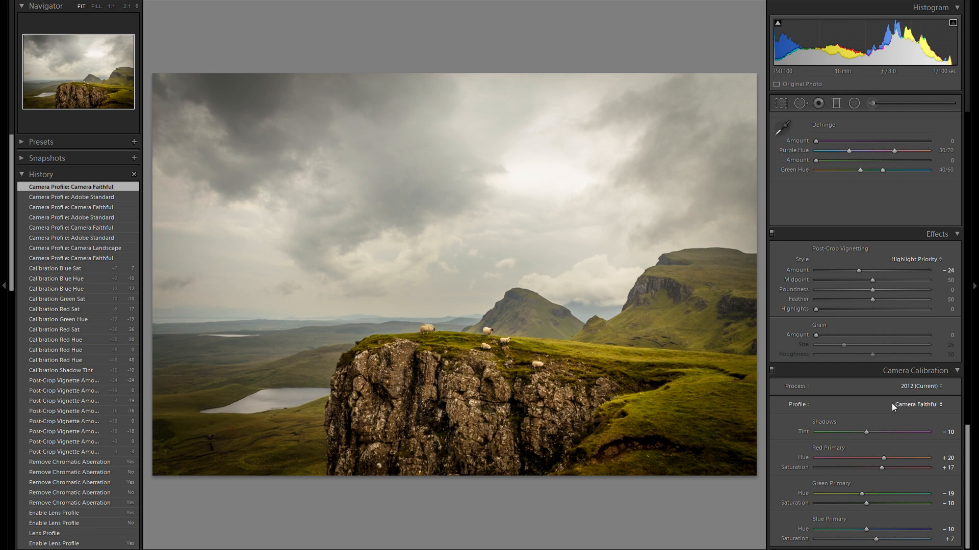
pyautogui.scroll(1, 850, 214)
pyautogui.scroll(-1, 853, 214)
pyautogui.scroll(10, 849, 264)
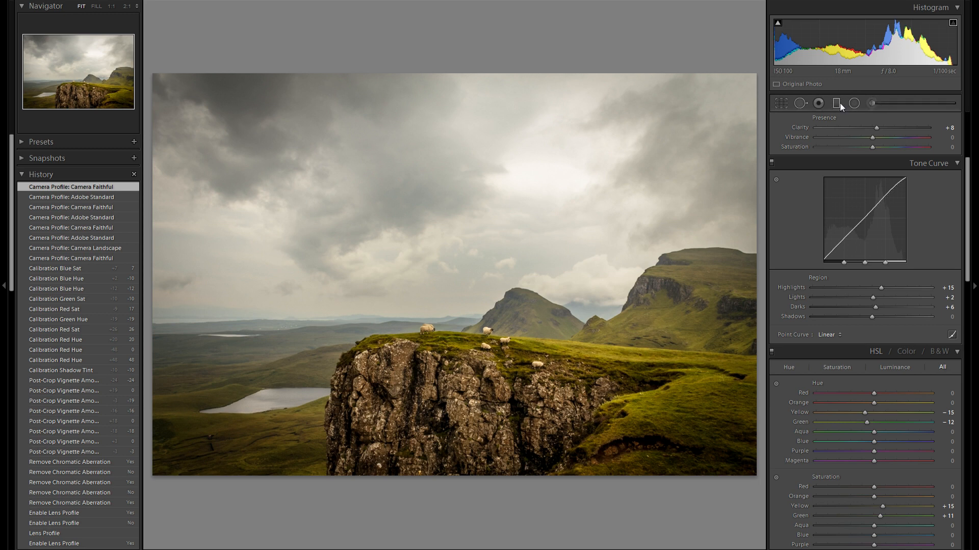
# - Crop a strip of dark sky off the photo's upper edge
pyautogui.scroll(1, 827, 216)
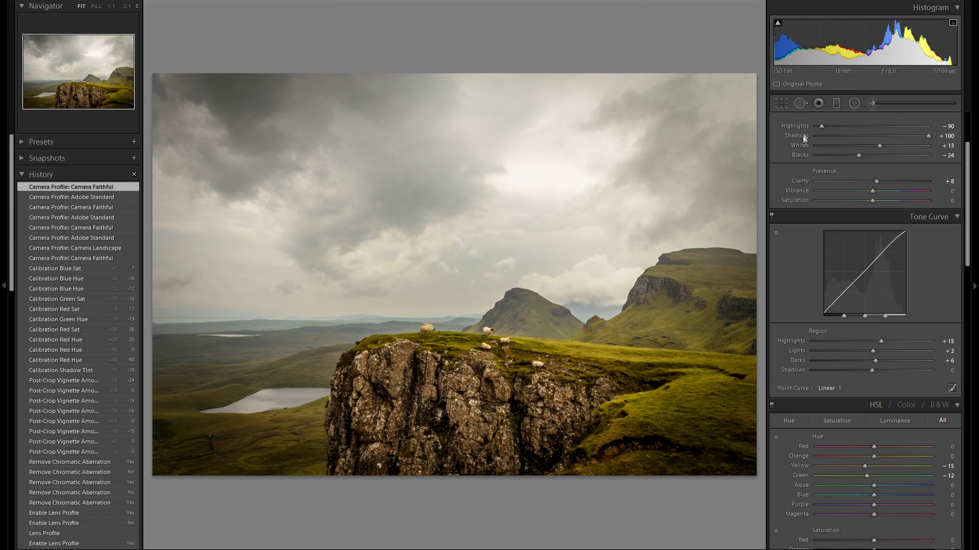
pyautogui.click(782, 103)
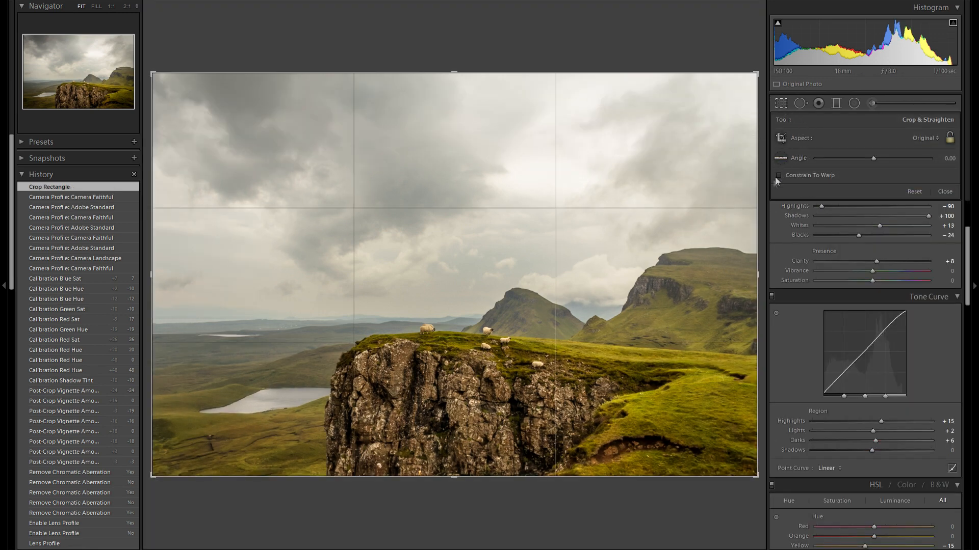
pyautogui.moveTo(463, 73); pyautogui.dragTo(456, 96)
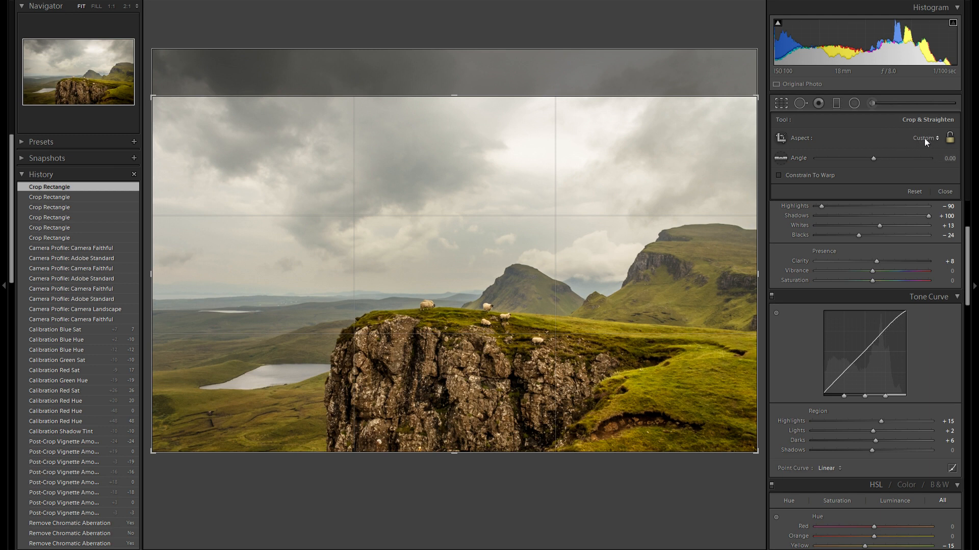
# - Try the 16 x 10 crop aspect ratio, and revert to the previous crop state
pyautogui.click(925, 138)
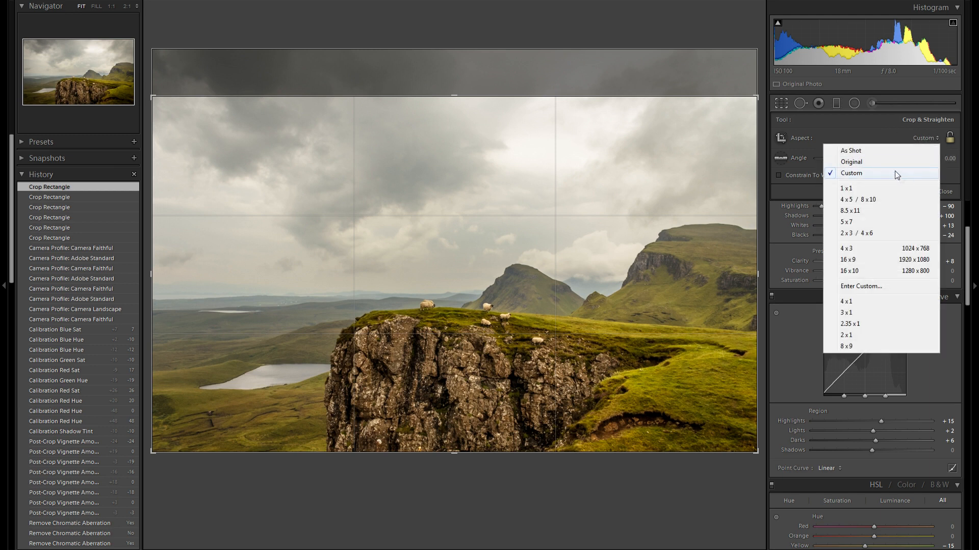
pyautogui.click(859, 276)
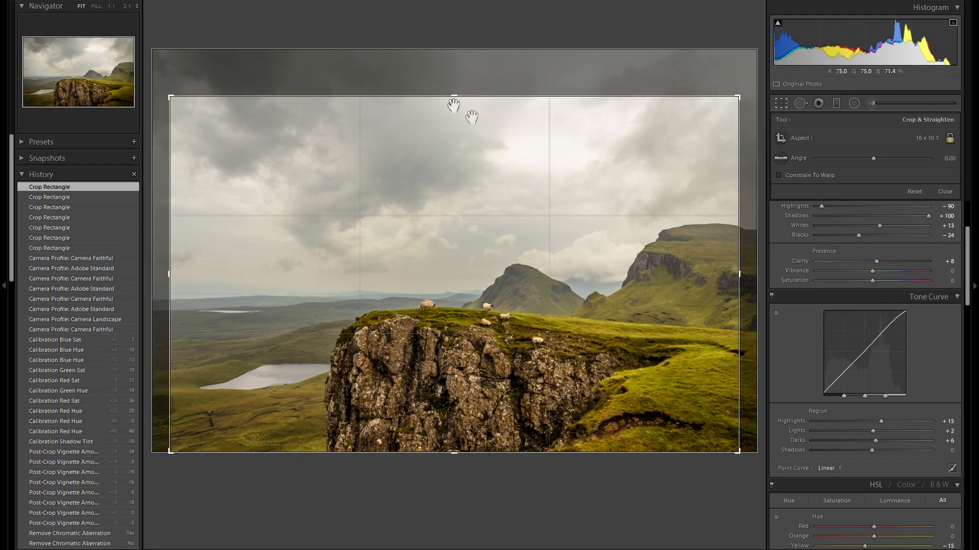
pyautogui.click(107, 197)
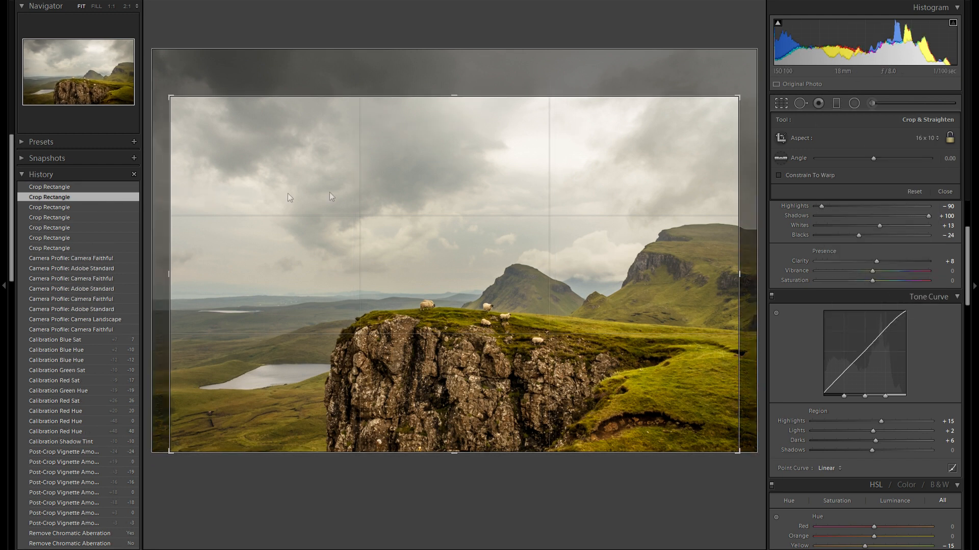
# - Crop the photo to 16 x 9, shifting it so the crop meets the photo's lower edge, and apply the crop
pyautogui.click(925, 140)
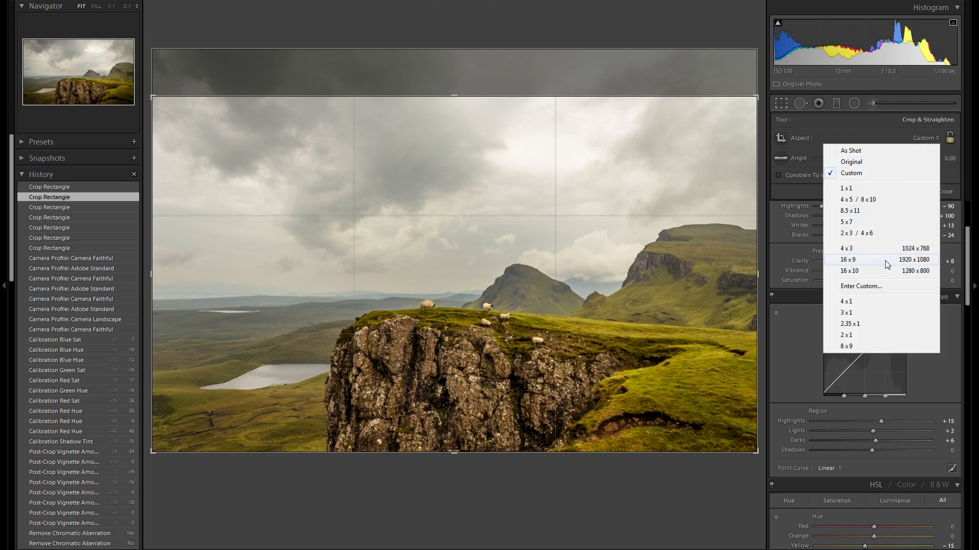
pyautogui.click(884, 261)
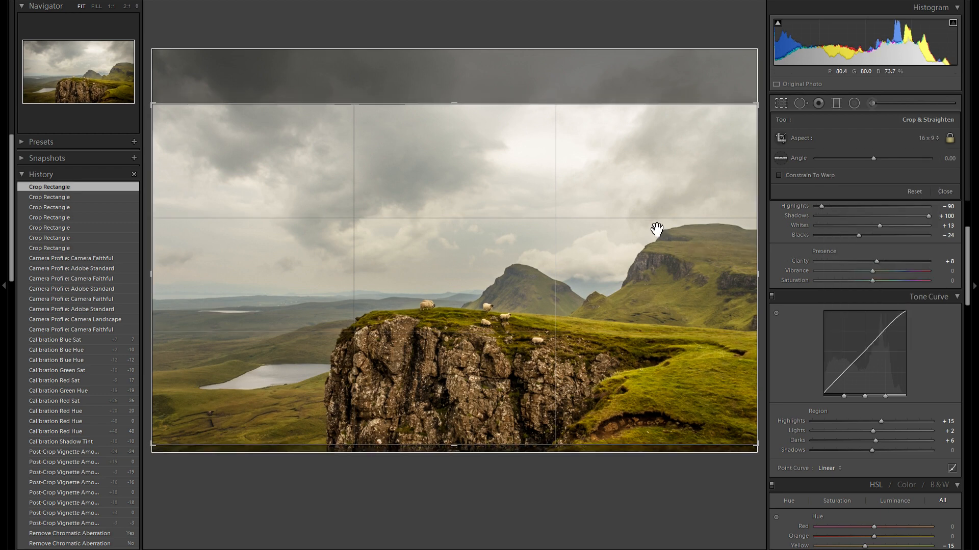
pyautogui.moveTo(653, 222); pyautogui.dragTo(641, 198)
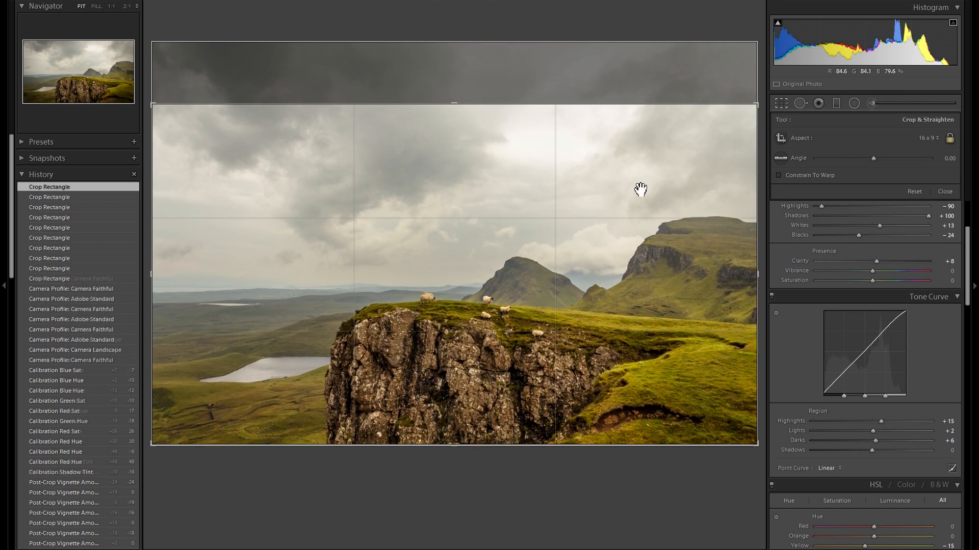
pyautogui.press('Return')
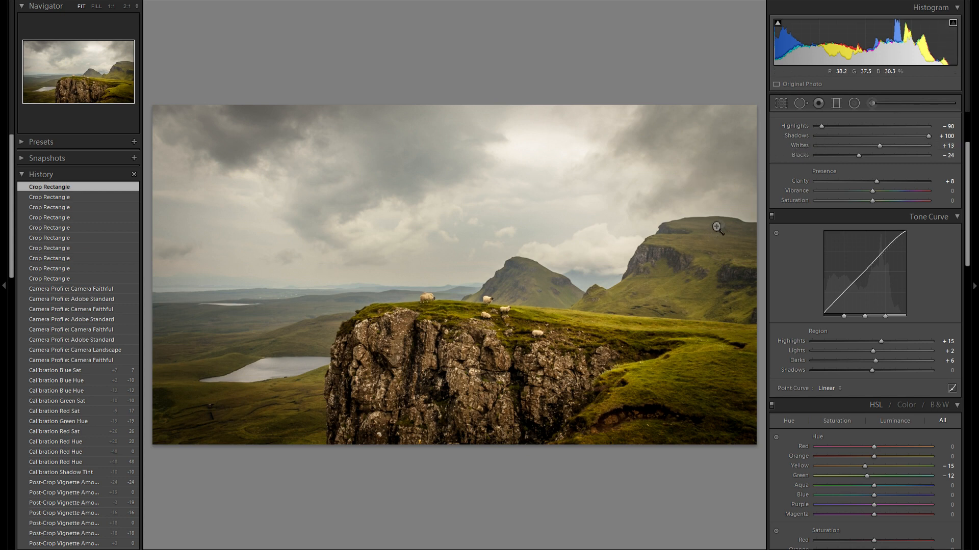
# - Add a graduated filter fading from the sky to the cliff face, with exposure 0.00, contrast 100 and clarity 55
pyautogui.click(836, 104)
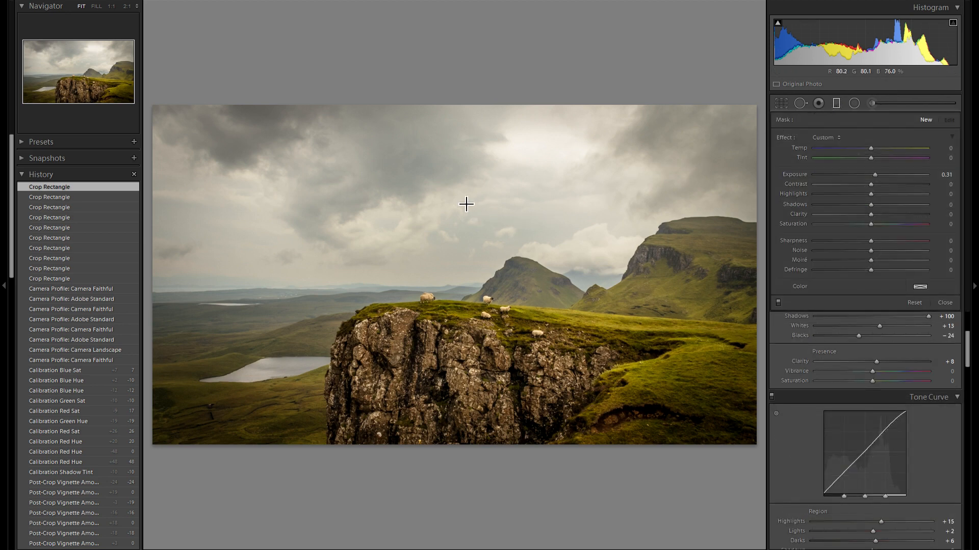
pyautogui.moveTo(462, 201); pyautogui.dragTo(463, 210)
pyautogui.moveTo(480, 266); pyautogui.dragTo(479, 360)
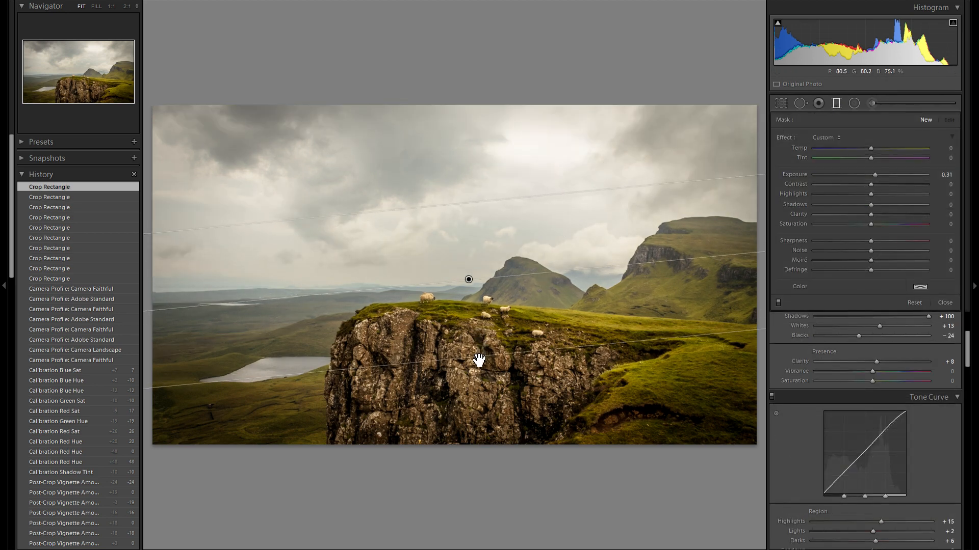
pyautogui.doubleClick(798, 174)
pyautogui.moveTo(870, 184); pyautogui.dragTo(940, 190)
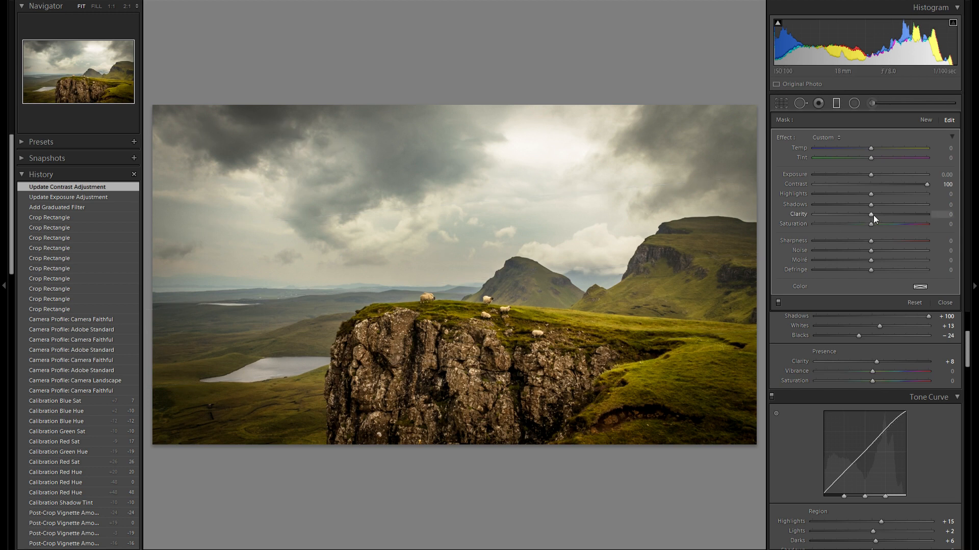
pyautogui.moveTo(898, 222)
pyautogui.mouseDown()
pyautogui.moveTo(909, 218)
pyautogui.moveTo(875, 219)
pyautogui.moveTo(912, 218)
pyautogui.moveTo(844, 215)
pyautogui.moveTo(908, 222)
pyautogui.mouseUp()
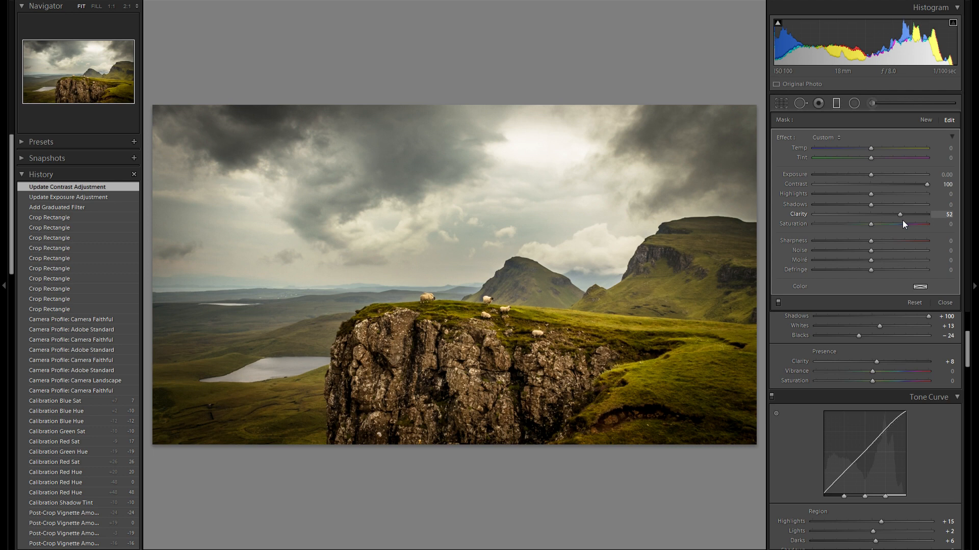
pyautogui.moveTo(904, 220); pyautogui.dragTo(904, 221)
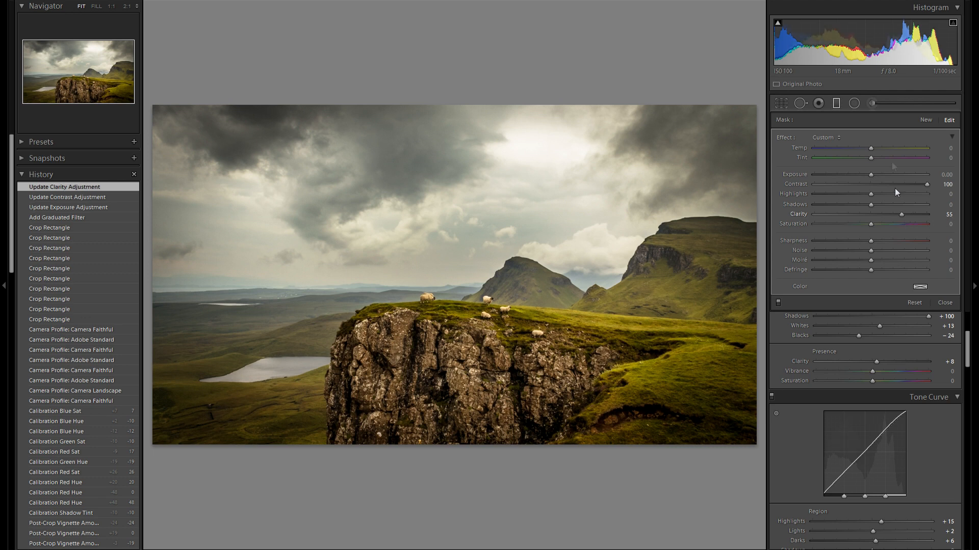
# - Darken the foreground with an adjustment brush at exposure −0.49, size 42 and feather 100
pyautogui.click(885, 103)
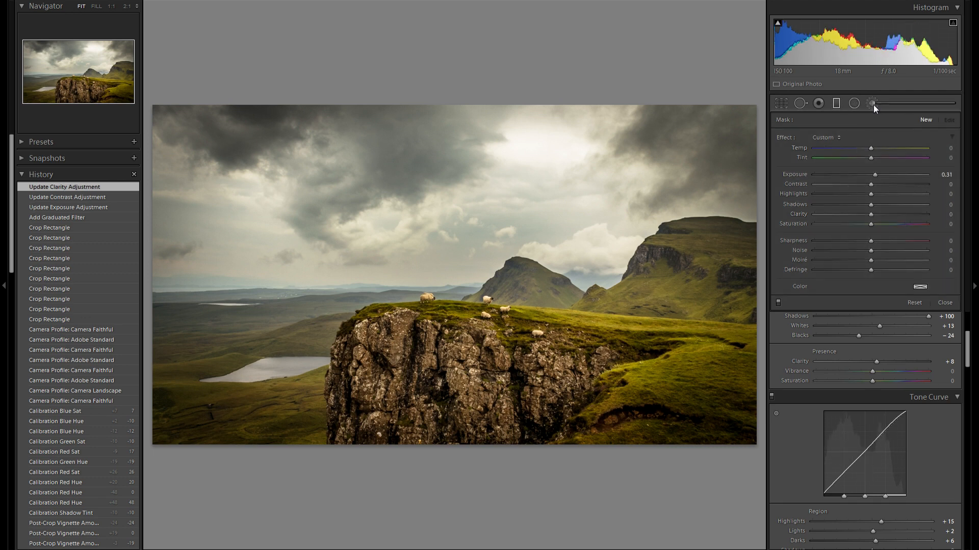
pyautogui.click(872, 104)
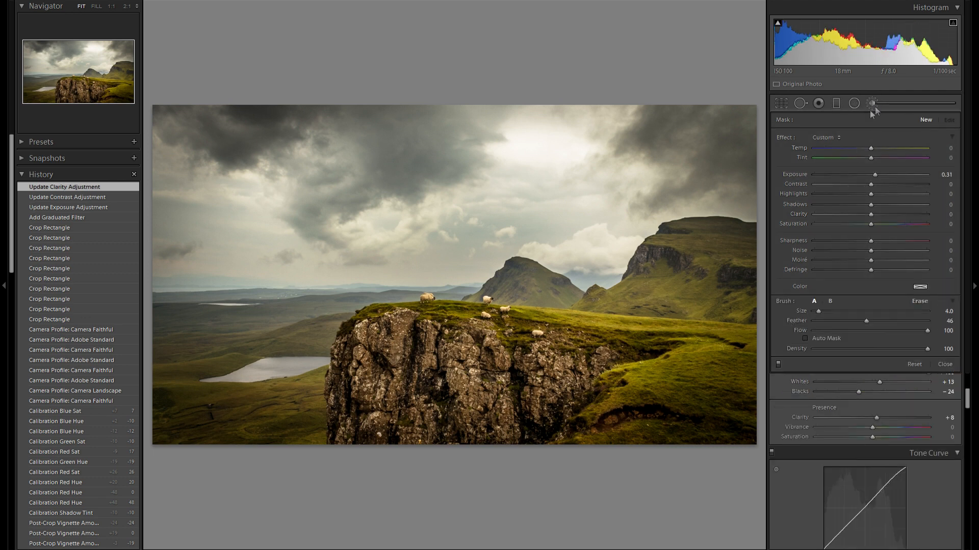
pyautogui.doubleClick(795, 174)
pyautogui.moveTo(870, 176); pyautogui.dragTo(871, 177)
pyautogui.moveTo(864, 176); pyautogui.dragTo(865, 176)
pyautogui.moveTo(920, 322); pyautogui.dragTo(961, 324)
pyautogui.moveTo(825, 313); pyautogui.dragTo(832, 311)
pyautogui.moveTo(833, 312); pyautogui.dragTo(838, 313)
pyautogui.scroll(2, 732, 383)
pyautogui.moveTo(699, 407)
pyautogui.mouseDown()
pyautogui.moveTo(714, 387)
pyautogui.moveTo(633, 377)
pyautogui.moveTo(576, 402)
pyautogui.moveTo(334, 313)
pyautogui.moveTo(397, 403)
pyautogui.moveTo(306, 387)
pyautogui.moveTo(115, 295)
pyautogui.mouseUp()
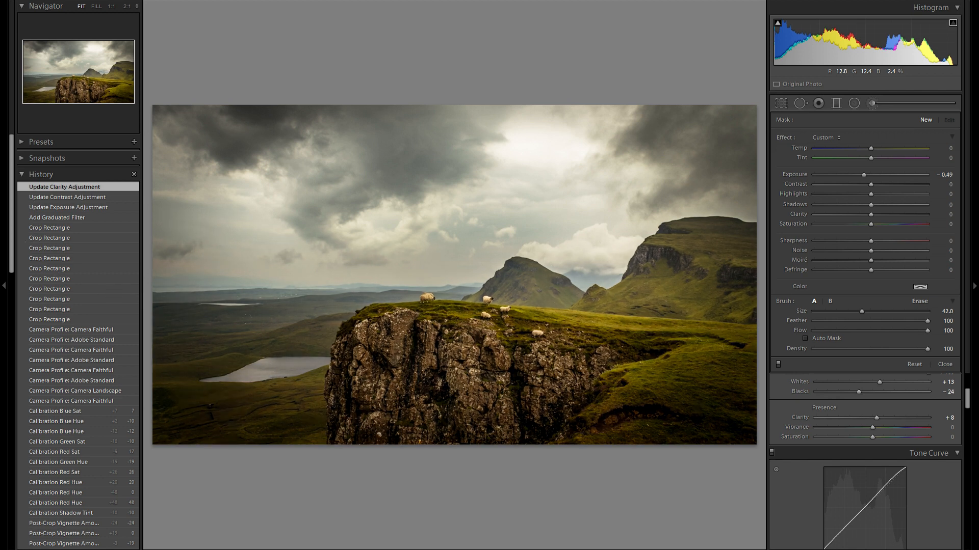
# - Set the brush eraser to feather 89 and flow 66, and paint the darkening over the upper-left and upper-right clouds
pyautogui.press('alt')
pyautogui.click(888, 331)
pyautogui.click(915, 321)
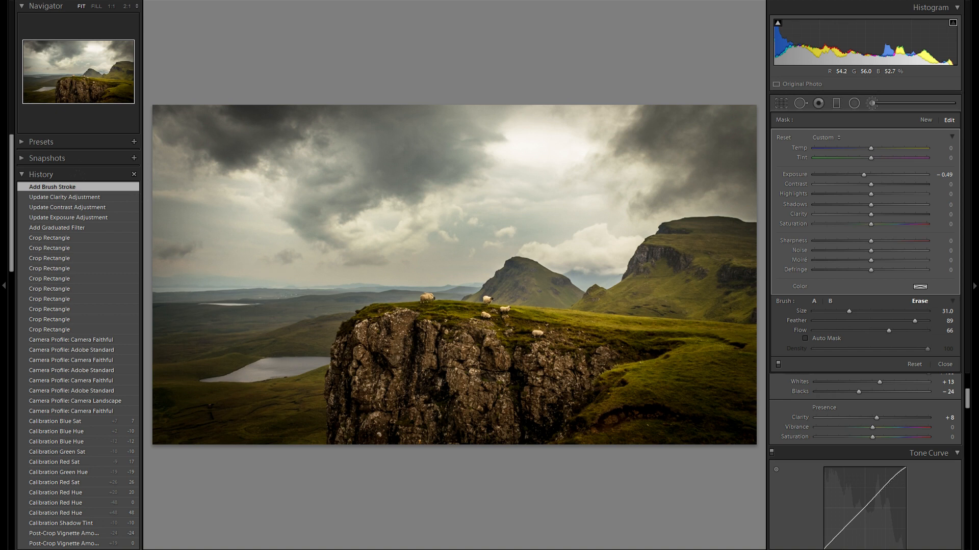
pyautogui.keyDown('alt'); pyautogui.click(214, 286); pyautogui.keyUp('alt')
pyautogui.moveTo(170, 109)
pyautogui.mouseDown()
pyautogui.moveTo(257, 120)
pyautogui.moveTo(464, 108)
pyautogui.moveTo(395, 164)
pyautogui.mouseUp()
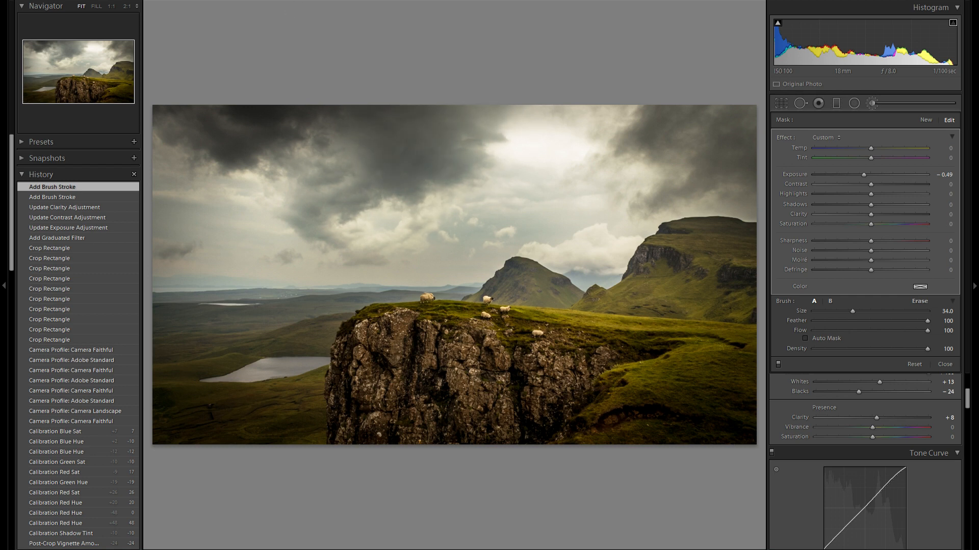
pyautogui.moveTo(688, 108)
pyautogui.mouseDown()
pyautogui.moveTo(695, 143)
pyautogui.moveTo(728, 163)
pyautogui.mouseUp()
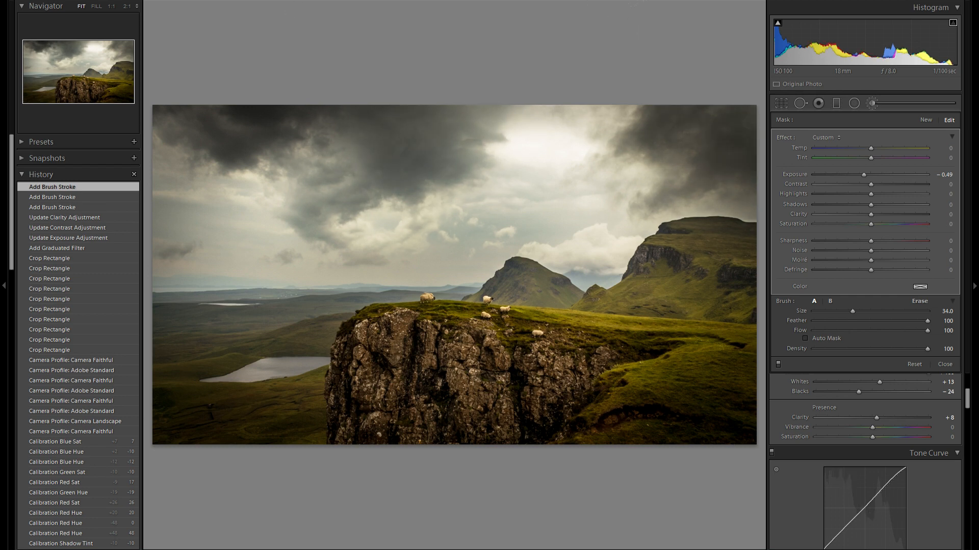
# - Erase excess brush darkening with the eraser at about size 33, and compare the photo with and without the brush adjustments
pyautogui.press('alt')
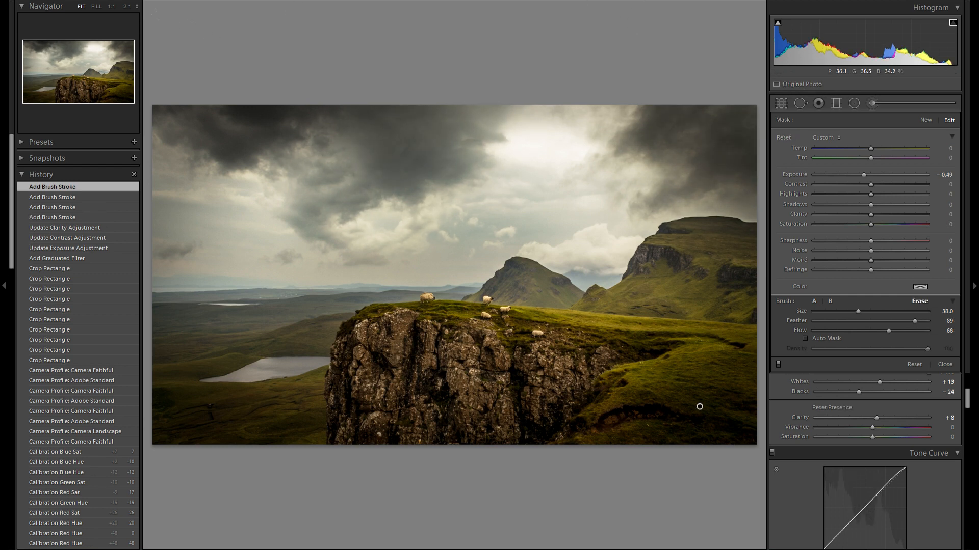
pyautogui.scroll(-6, 454, 275)
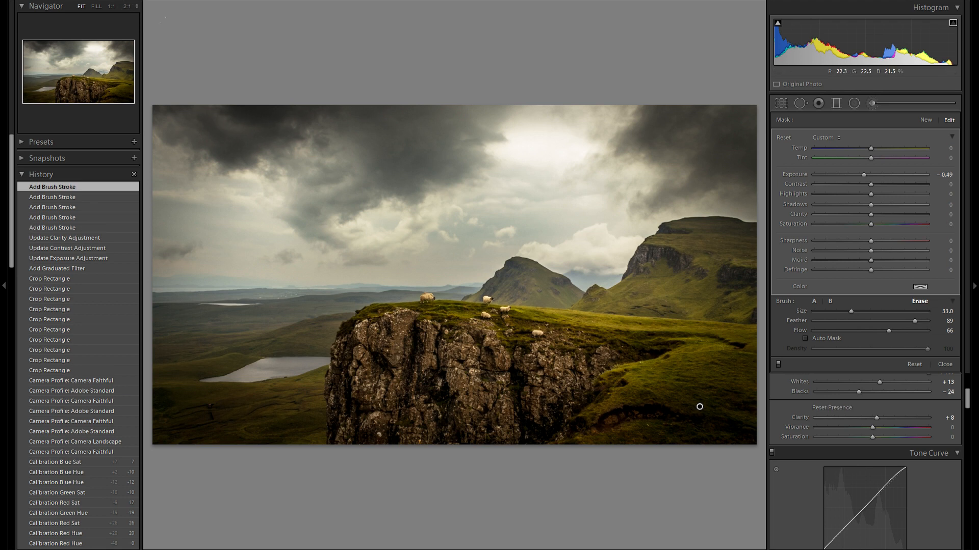
pyautogui.keyDown('alt'); pyautogui.click(700, 407); pyautogui.keyUp('alt')
pyautogui.keyDown('alt'); pyautogui.click(699, 406); pyautogui.keyUp('alt')
pyautogui.keyDown('alt'); pyautogui.click(699, 406); pyautogui.keyUp('alt')
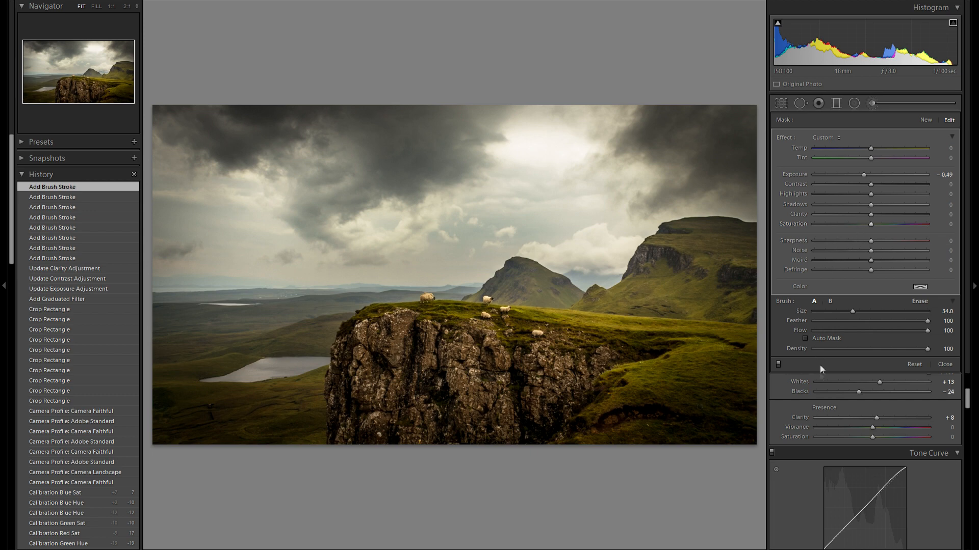
pyautogui.click(778, 364)
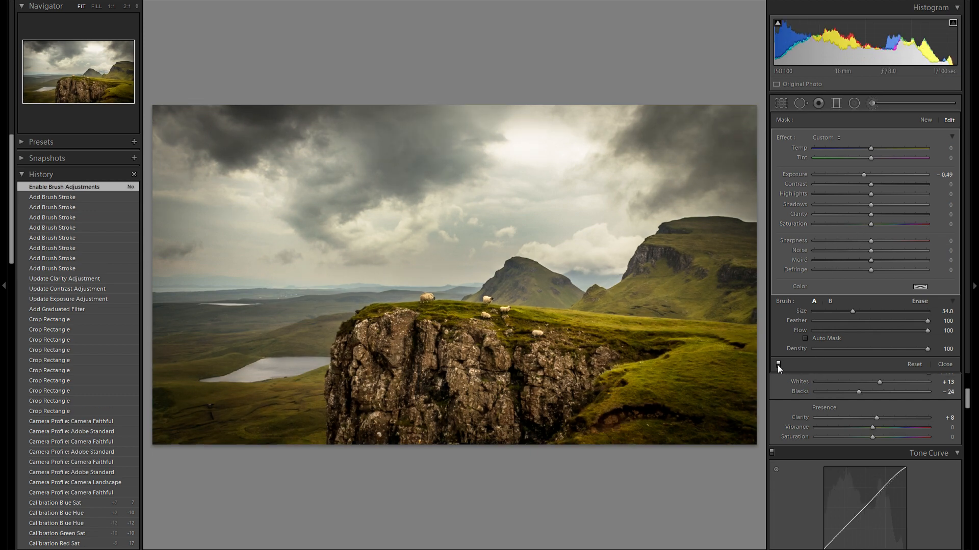
pyautogui.click(778, 365)
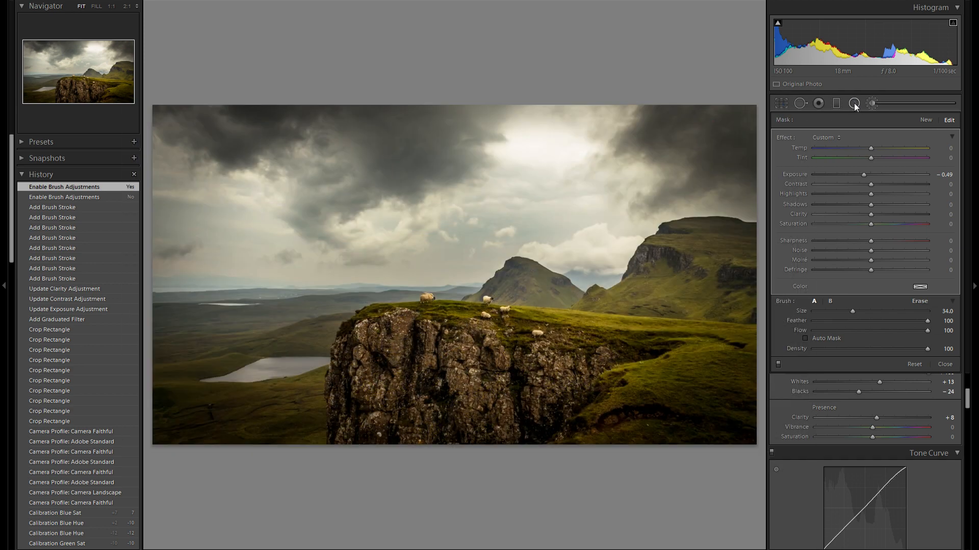
# - Brighten the grassy cliff top with a wide, slightly tilted, inverted radial filter at exposure 0.45 and clarity 38
pyautogui.hotkey('shift', 'm')
pyautogui.moveTo(516, 312)
pyautogui.mouseDown()
pyautogui.moveTo(604, 334)
pyautogui.moveTo(692, 332)
pyautogui.mouseUp()
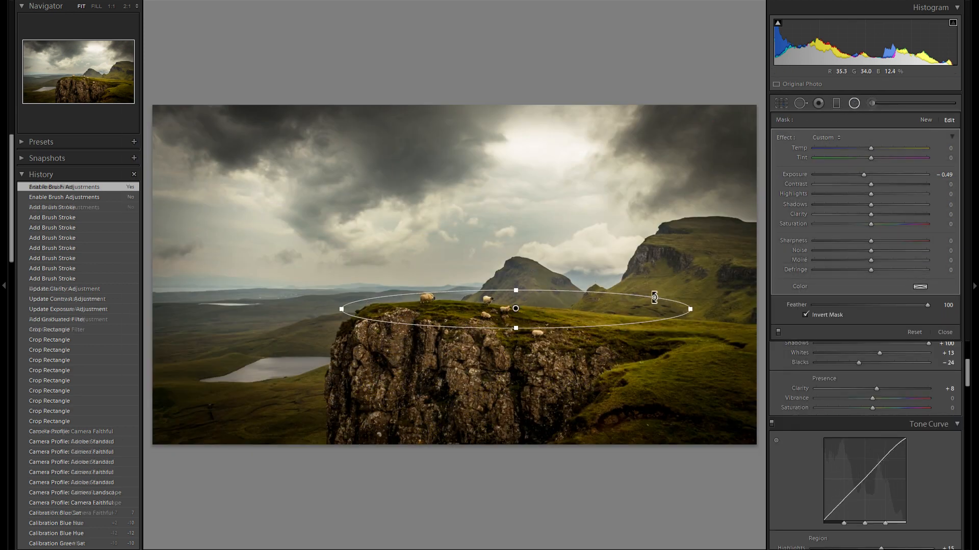
pyautogui.moveTo(656, 300)
pyautogui.mouseDown()
pyautogui.moveTo(640, 321)
pyautogui.moveTo(657, 326)
pyautogui.moveTo(669, 308)
pyautogui.mouseUp()
pyautogui.moveTo(863, 175); pyautogui.dragTo(881, 176)
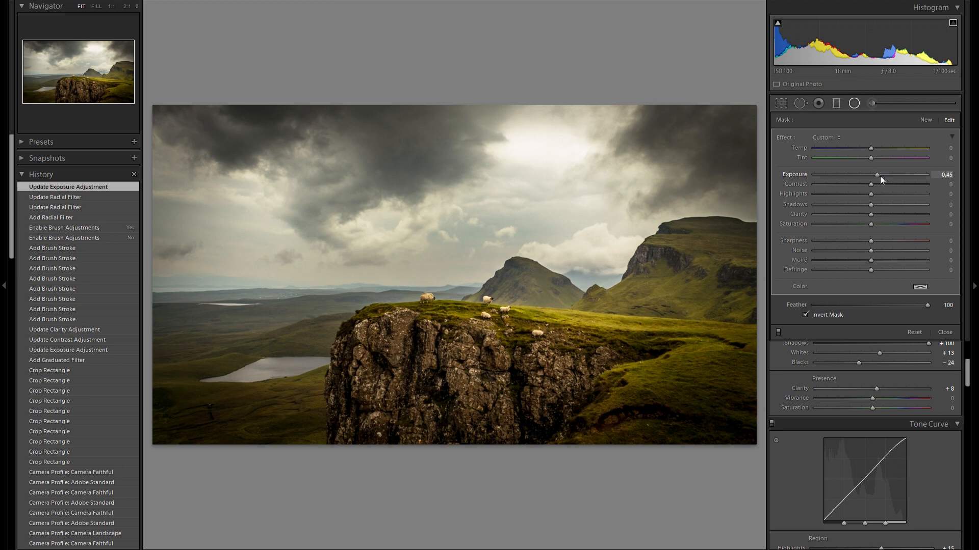
pyautogui.click(886, 214)
pyautogui.moveTo(886, 212); pyautogui.dragTo(892, 213)
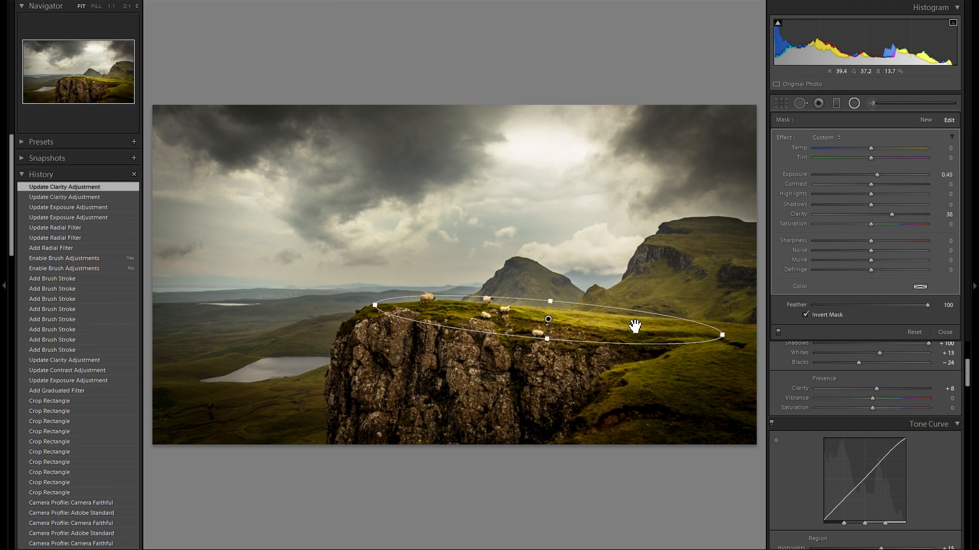
# - Duplicate the radial filter onto the large mountain on the right, with exposure 0.85 and contrast 14
pyautogui.rightClick(595, 322)
pyautogui.click(611, 325)
pyautogui.moveTo(566, 328); pyautogui.dragTo(642, 239)
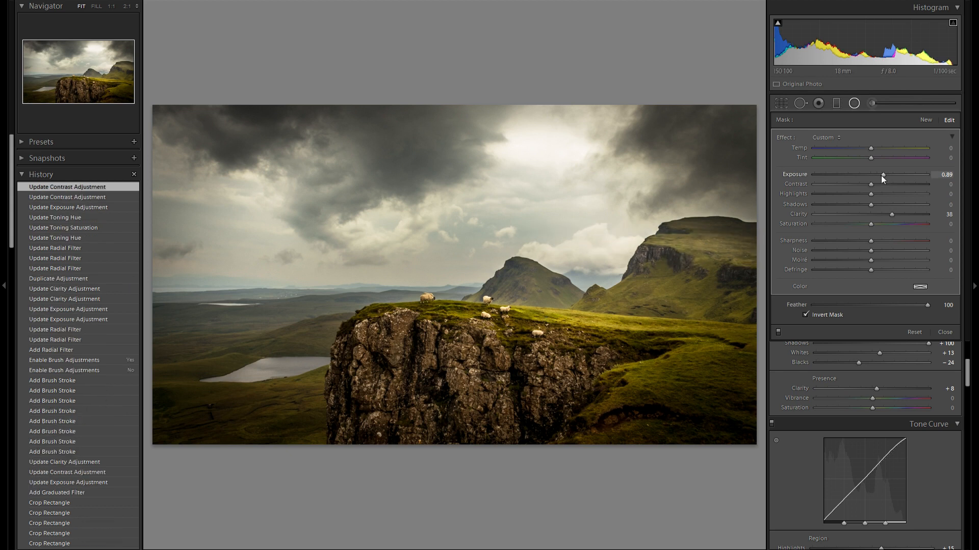
pyautogui.moveTo(881, 176); pyautogui.dragTo(879, 187)
# - Duplicate the mountain's radial filter onto the lower-right grass slope, tilt it along the slope, and set exposure 0.96 and contrast 16
pyautogui.rightClick(713, 247)
pyautogui.click(727, 256)
pyautogui.moveTo(691, 264); pyautogui.dragTo(656, 414)
pyautogui.moveTo(720, 373); pyautogui.dragTo(710, 345)
pyautogui.moveTo(675, 372); pyautogui.dragTo(671, 371)
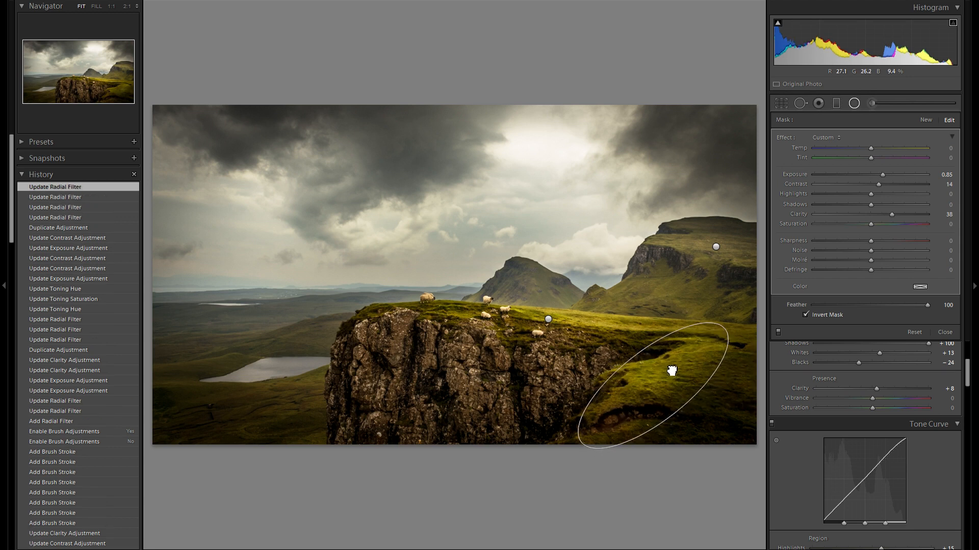
pyautogui.click(885, 176)
pyautogui.moveTo(885, 175); pyautogui.dragTo(876, 186)
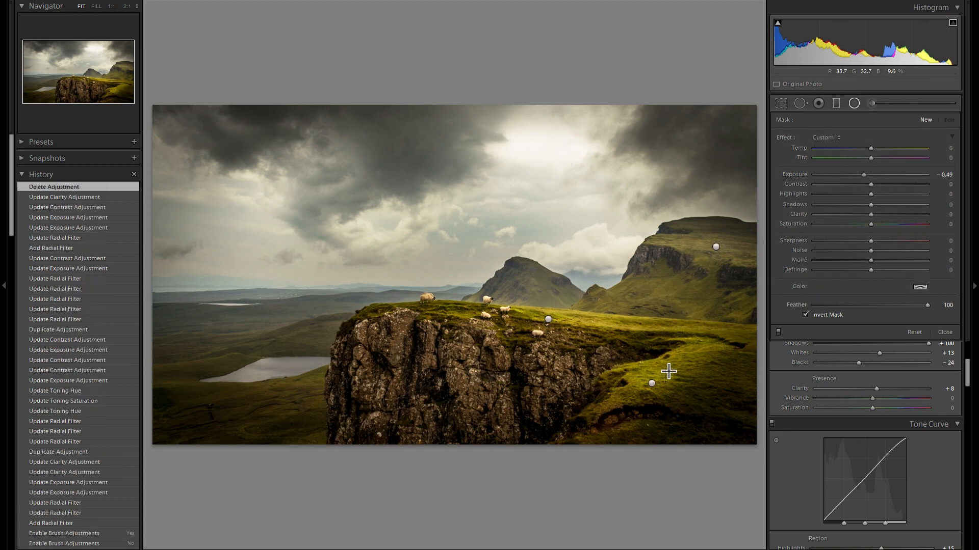
# - Duplicate the grass slope's radial filter, move the copy over the valley beside the lake, and widen its ellipse
pyautogui.rightClick(652, 383)
pyautogui.click(678, 387)
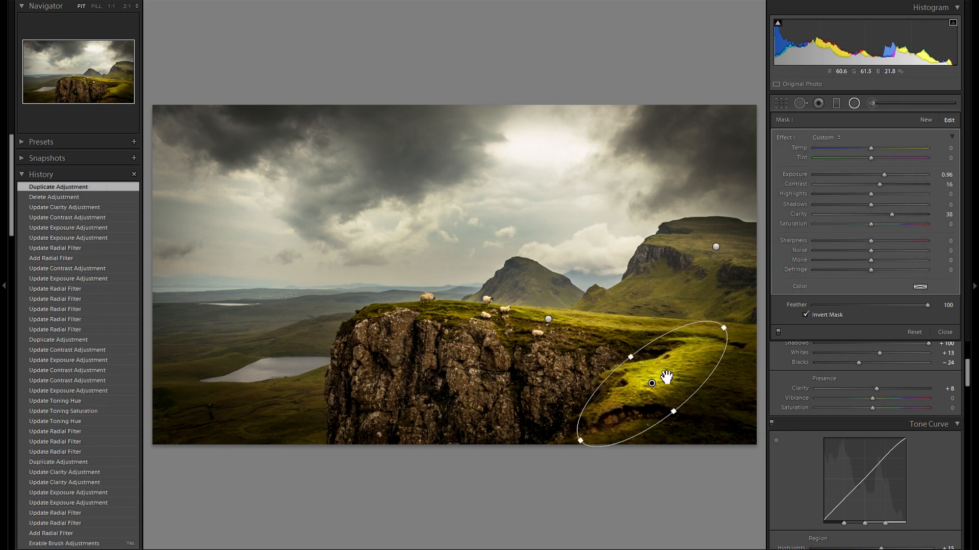
pyautogui.moveTo(667, 378); pyautogui.dragTo(223, 337)
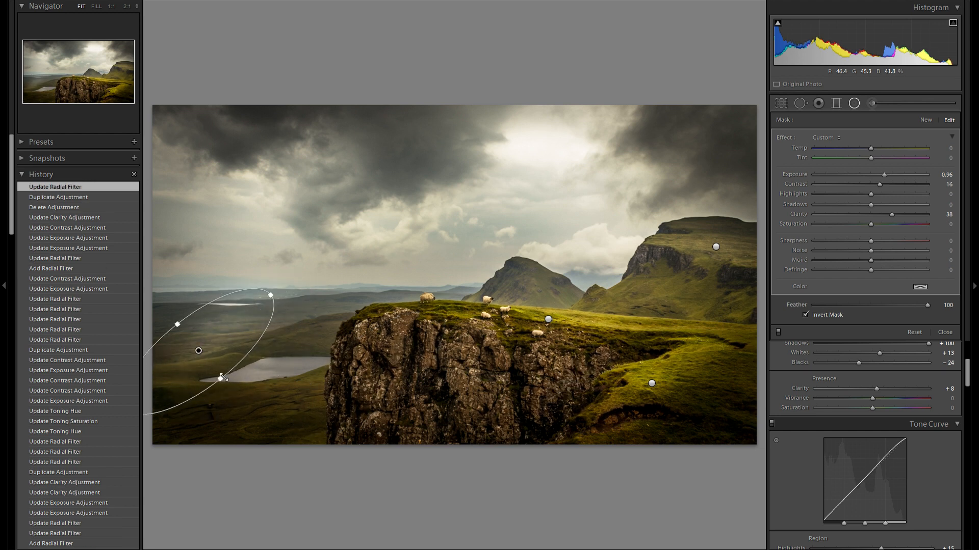
pyautogui.moveTo(223, 378)
pyautogui.mouseDown()
pyautogui.moveTo(240, 396)
pyautogui.moveTo(230, 390)
pyautogui.mouseUp()
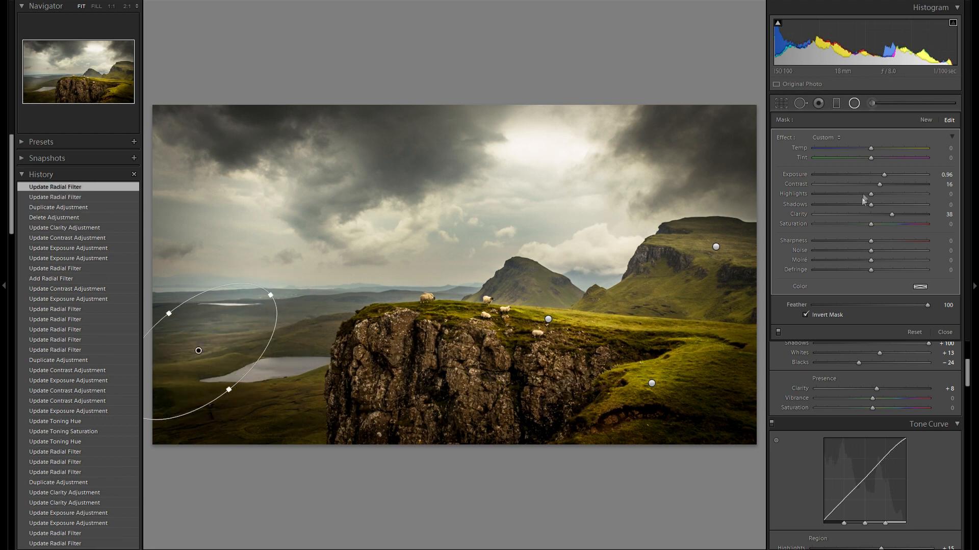
# - Set the valley radial filter's exposure to 0.71 and clarity to about 55, and raise the grass slope filter's exposure
pyautogui.moveTo(881, 176); pyautogui.dragTo(880, 177)
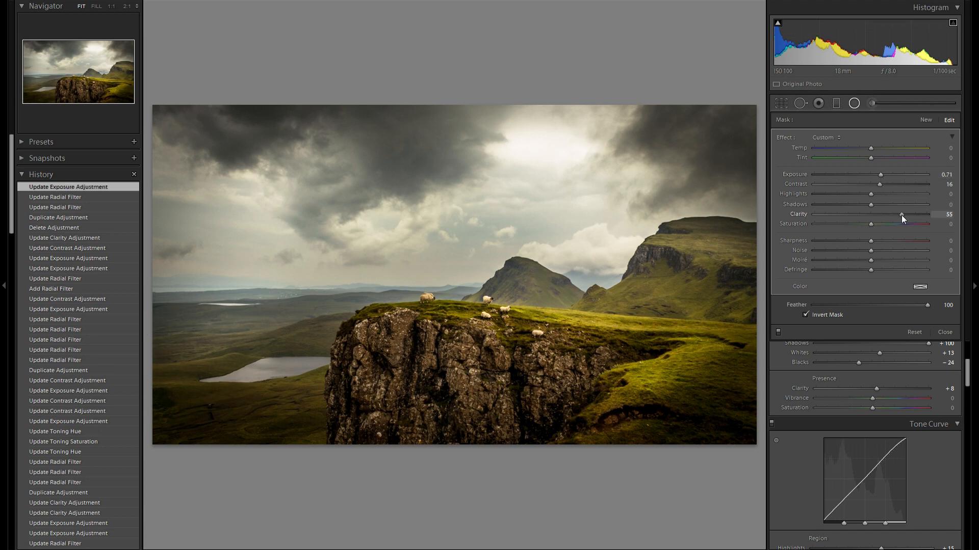
pyautogui.moveTo(902, 215); pyautogui.dragTo(901, 215)
pyautogui.click(652, 383)
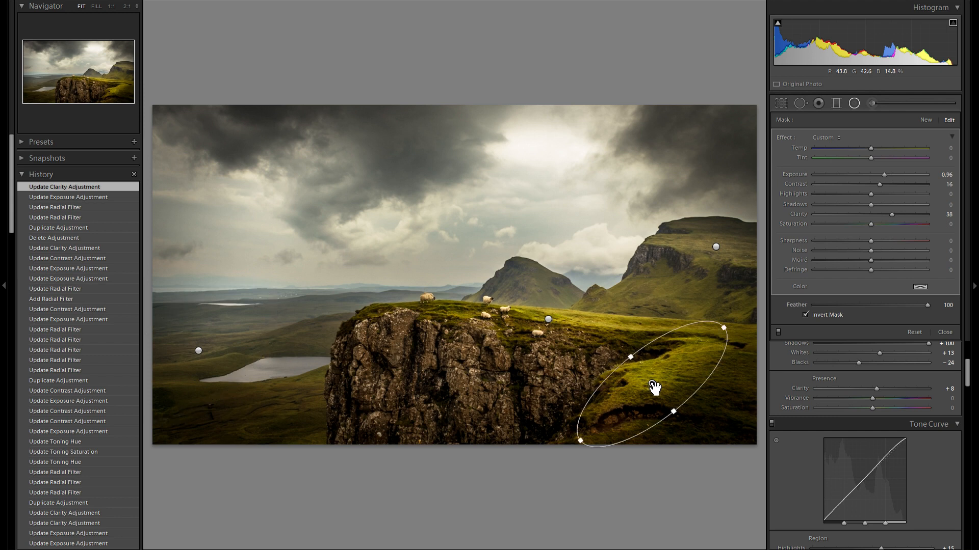
pyautogui.moveTo(885, 174); pyautogui.dragTo(889, 174)
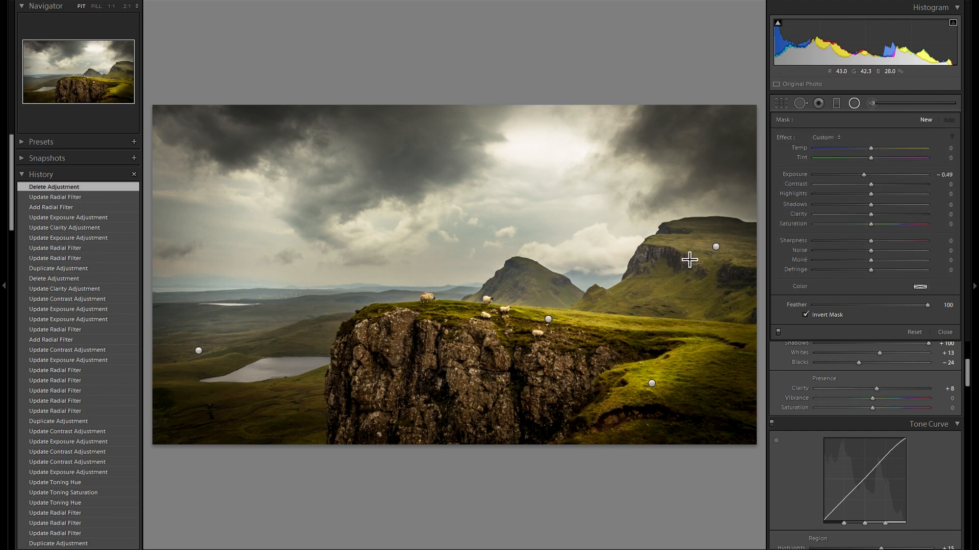
# - Add a tilted radial filter across the large mountain's shaded flank with exposure -0.16 and contrast 35
pyautogui.moveTo(665, 241); pyautogui.dragTo(743, 274)
pyautogui.moveTo(693, 247); pyautogui.dragTo(716, 280)
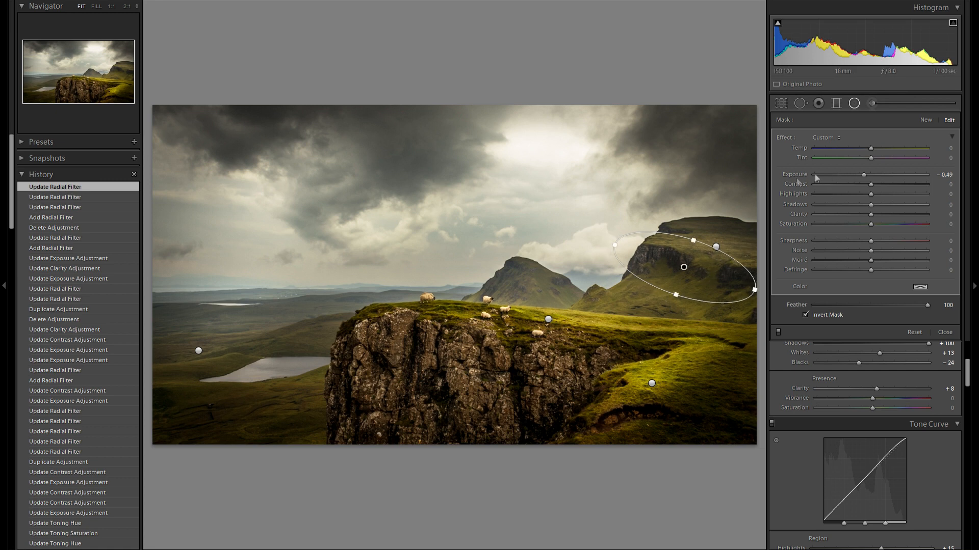
pyautogui.click(870, 175)
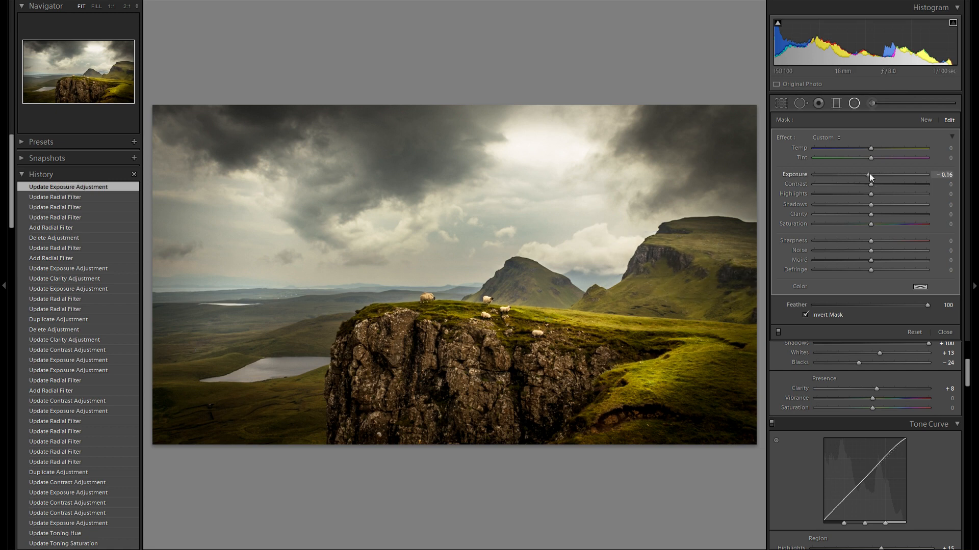
pyautogui.moveTo(880, 184); pyautogui.dragTo(891, 184)
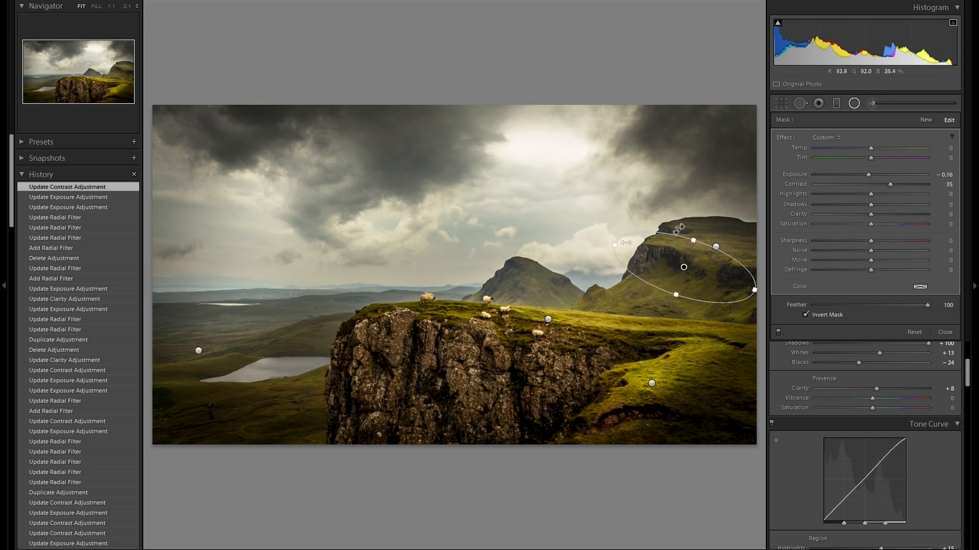
# - Duplicate the flank's radial filter onto the smaller hill in the middle, adjust its ellipse, and set exposure -0.27
pyautogui.rightClick(675, 260)
pyautogui.click(697, 262)
pyautogui.moveTo(653, 284); pyautogui.dragTo(520, 289)
pyautogui.moveTo(514, 291); pyautogui.dragTo(515, 292)
pyautogui.moveTo(606, 303); pyautogui.dragTo(606, 294)
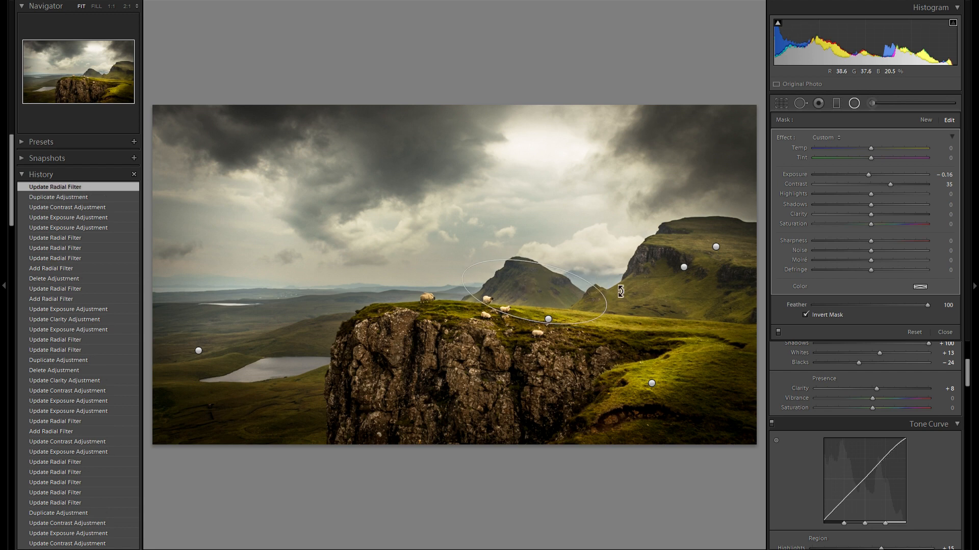
pyautogui.click(555, 306)
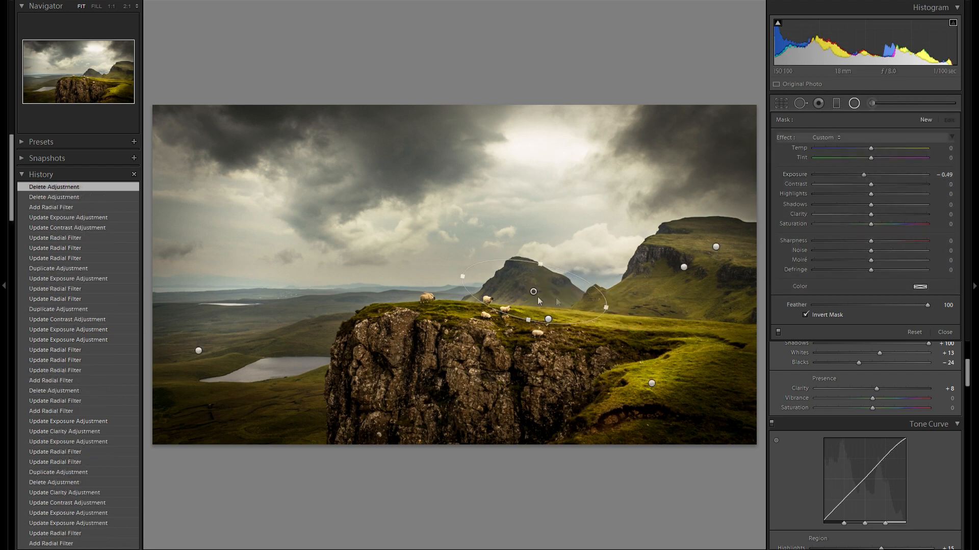
# - Duplicate the hill's radial filter onto the cliff's left rock face and enlarge it into a near circle covering the rock
pyautogui.moveTo(533, 292); pyautogui.dragTo(401, 354)
pyautogui.moveTo(381, 390); pyautogui.dragTo(365, 431)
pyautogui.moveTo(416, 372); pyautogui.dragTo(424, 381)
# - Duplicate the cliff's radial filter onto the valley beside the cliff edge, shrink the circle, and raise its contrast
pyautogui.rightClick(424, 381)
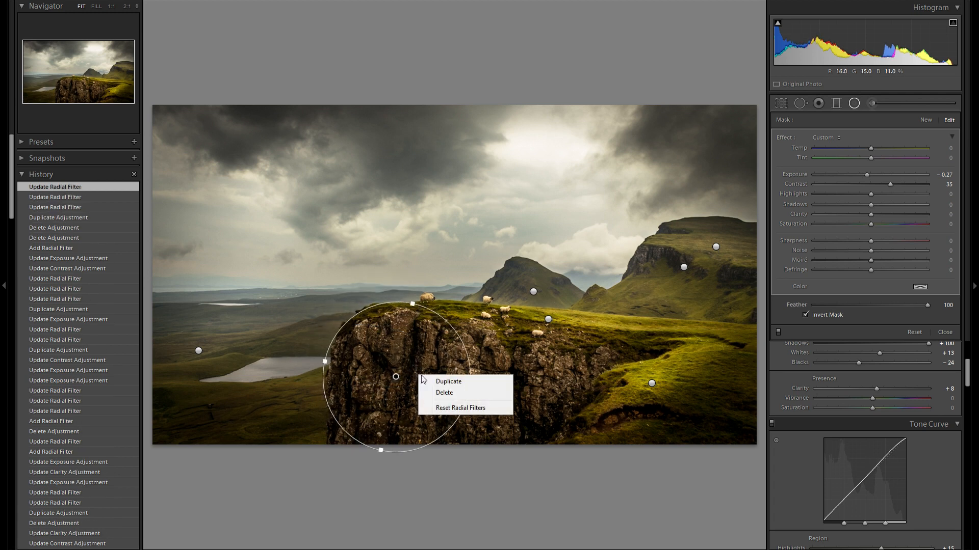
pyautogui.click(430, 383)
pyautogui.moveTo(351, 333); pyautogui.dragTo(328, 313)
pyautogui.moveTo(314, 263); pyautogui.dragTo(314, 276)
pyautogui.moveTo(253, 318); pyautogui.dragTo(321, 320)
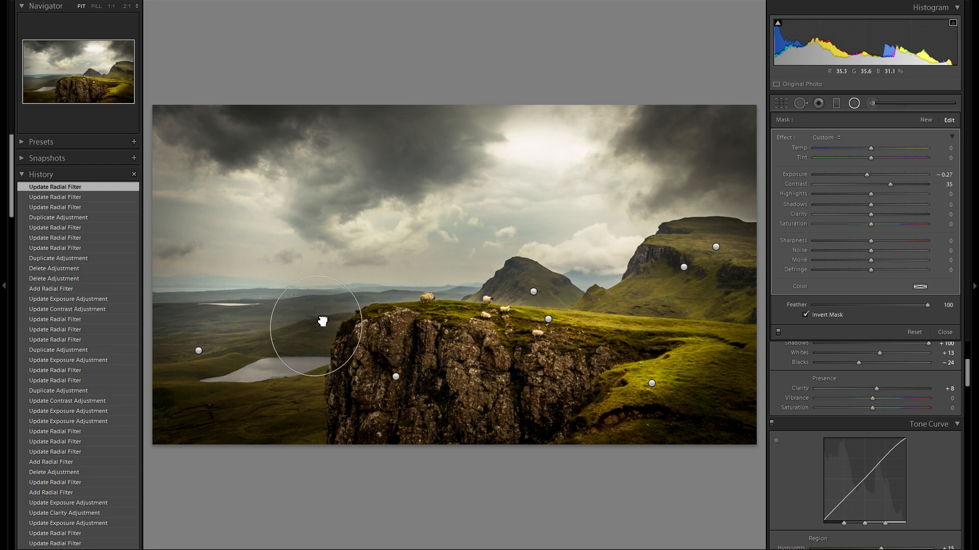
pyautogui.moveTo(867, 174); pyautogui.dragTo(891, 184)
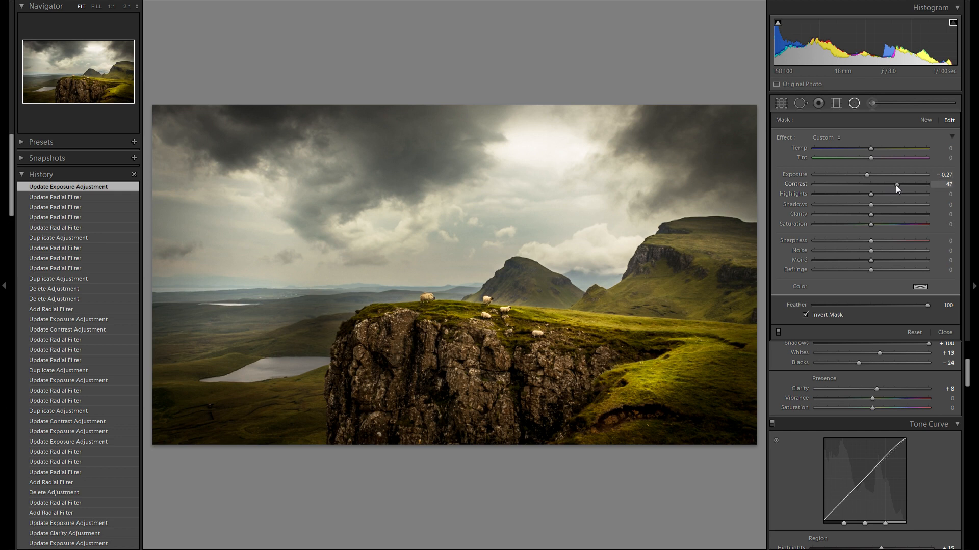
pyautogui.moveTo(895, 185); pyautogui.dragTo(895, 185)
# - Brighten the lake with a new flat elliptical radial filter at exposure 0.56 and clarity 33
pyautogui.click(925, 120)
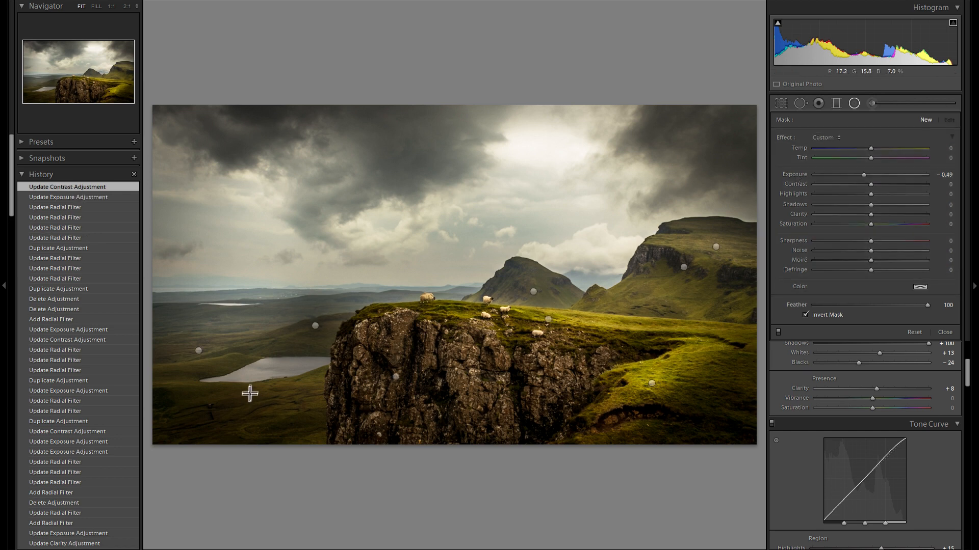
pyautogui.moveTo(263, 363); pyautogui.dragTo(316, 352)
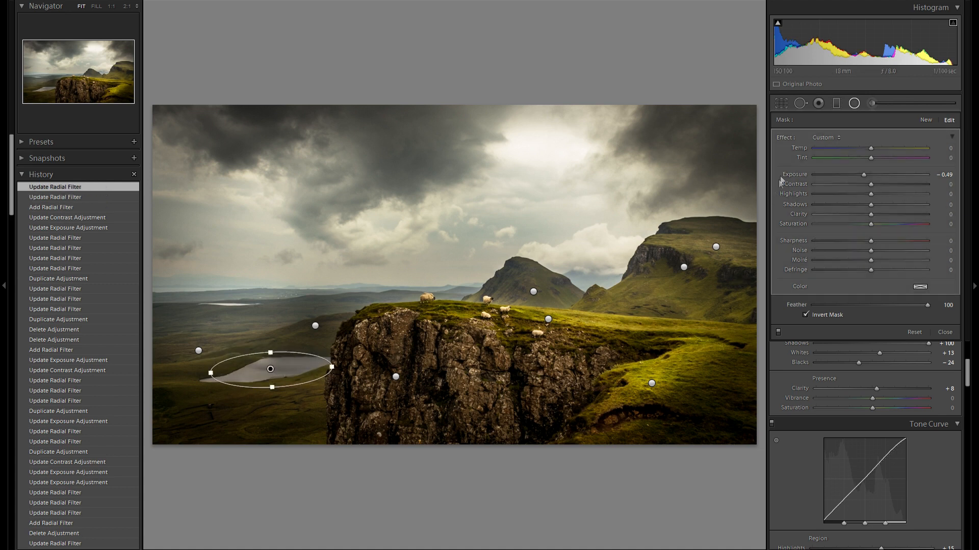
pyautogui.moveTo(788, 174); pyautogui.dragTo(877, 173)
pyautogui.moveTo(876, 214); pyautogui.dragTo(889, 215)
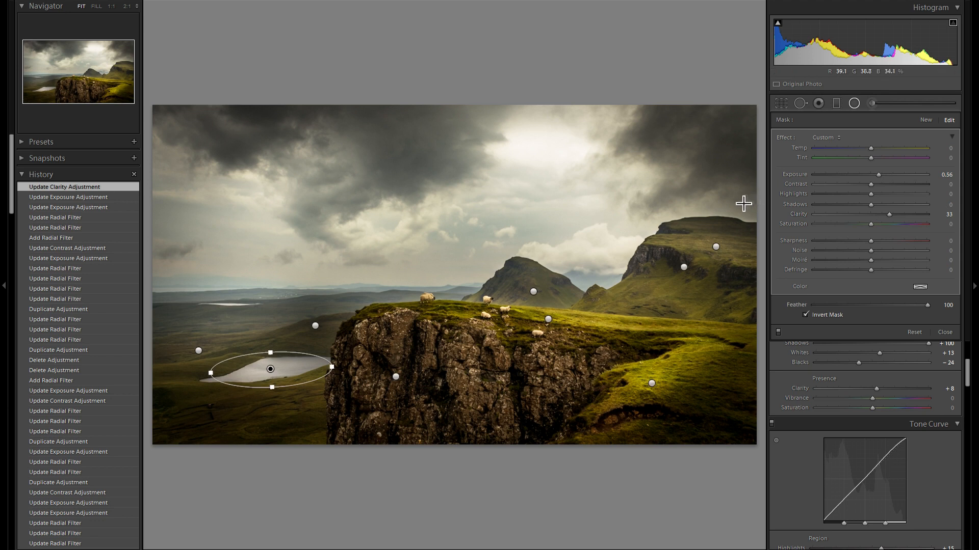
# - Brighten the middle hill's summit with a new small radial filter at exposure 0.49, contrast 24 and clarity 48
pyautogui.moveTo(524, 261)
pyautogui.mouseDown()
pyautogui.moveTo(560, 281)
pyautogui.moveTo(536, 274)
pyautogui.moveTo(528, 283)
pyautogui.moveTo(534, 270)
pyautogui.mouseUp()
pyautogui.moveTo(864, 174); pyautogui.dragTo(879, 175)
pyautogui.moveTo(885, 213); pyautogui.dragTo(904, 214)
pyautogui.click(884, 184)
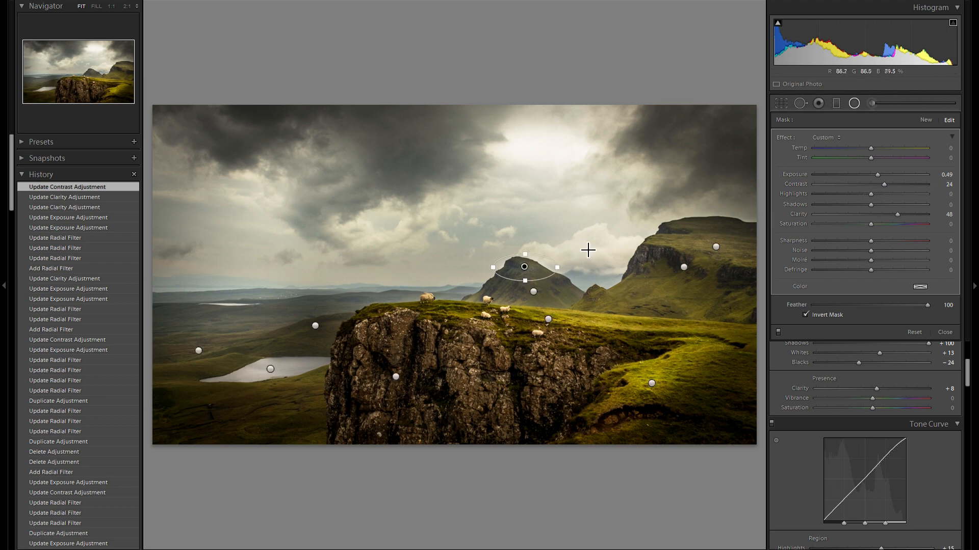
# - Compare the photo with all radial filters disabled and enabled again
pyautogui.click(778, 332)
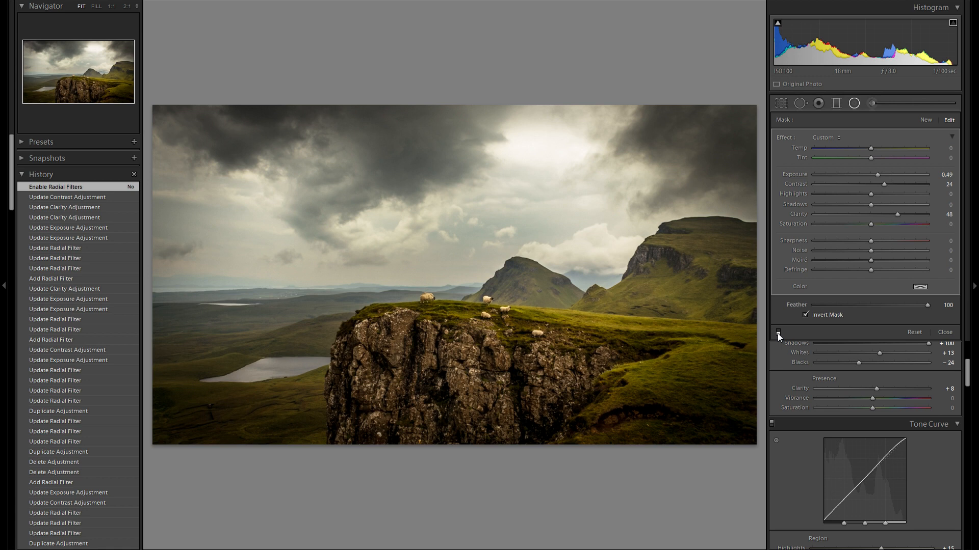
pyautogui.click(778, 333)
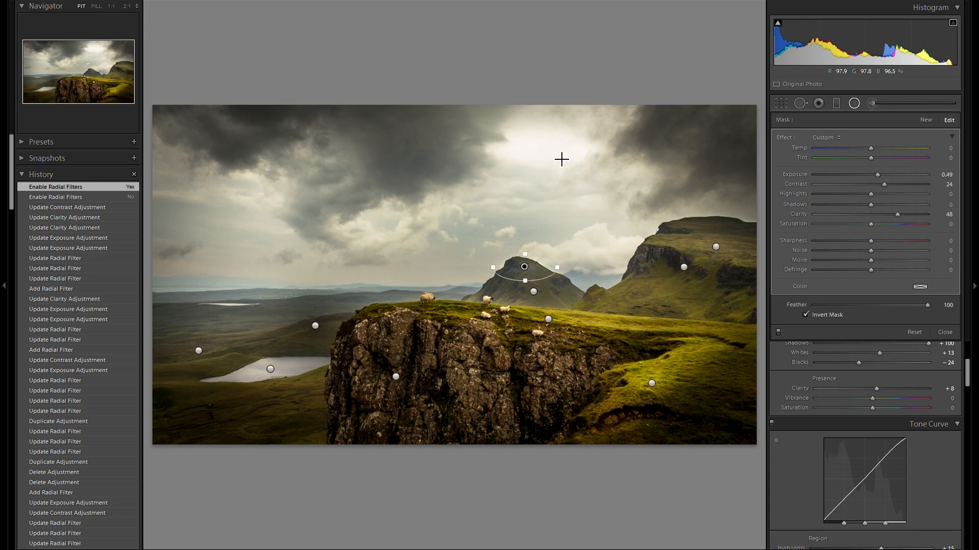
# - Finish editing the radial filters and set the photo's global vibrance to +24
pyautogui.click(800, 104)
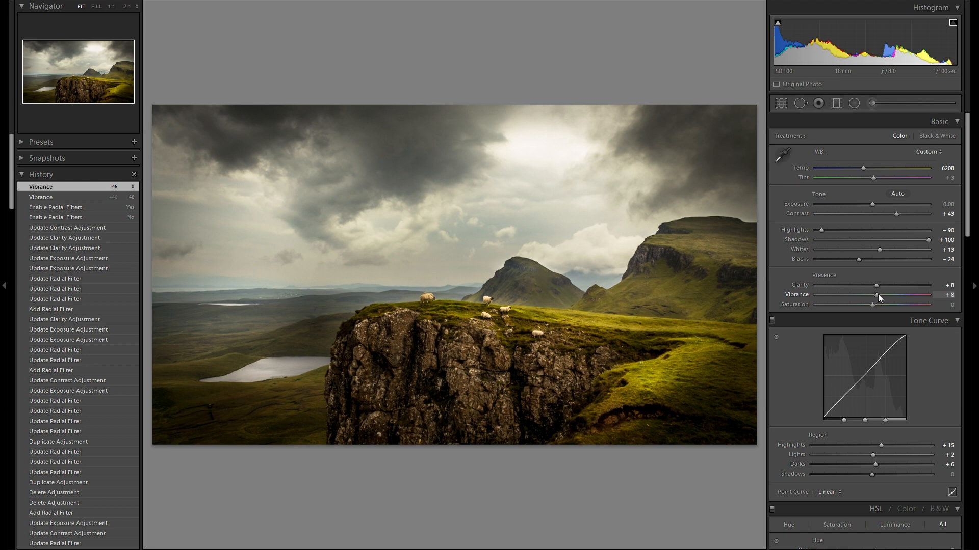
pyautogui.moveTo(883, 294); pyautogui.dragTo(889, 296)
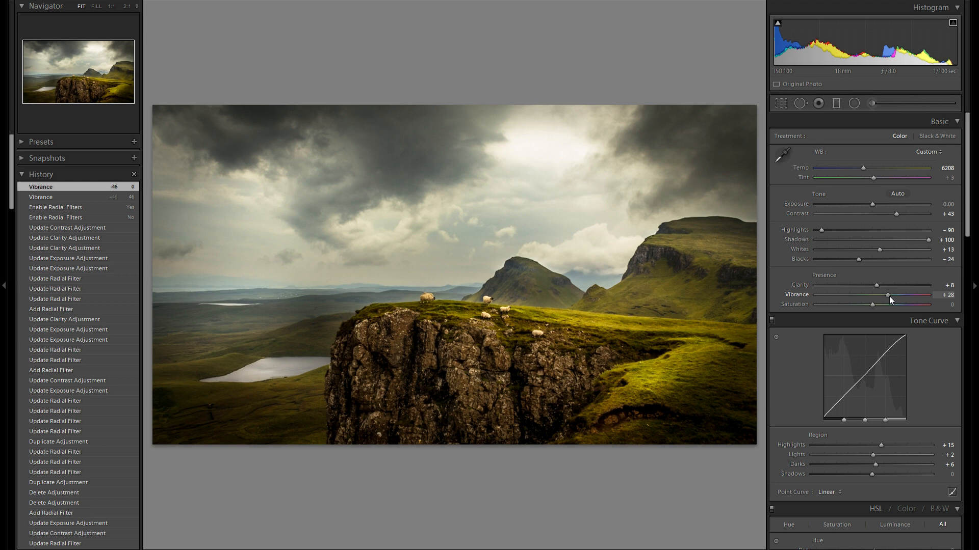
pyautogui.moveTo(889, 295); pyautogui.dragTo(886, 296)
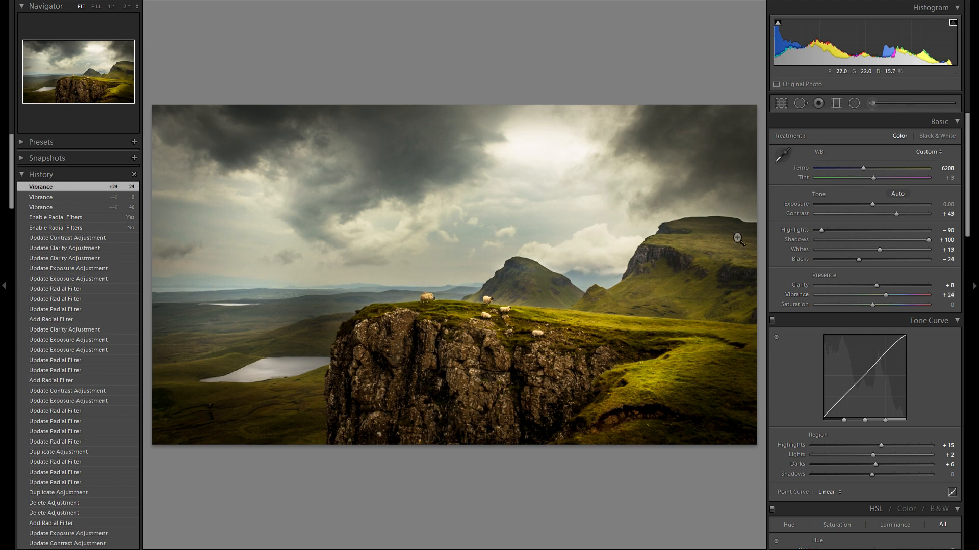
# - Compare the edit with the originally imported photo in the history, and return to the latest vibrance state
pyautogui.scroll(-20, 102, 407)
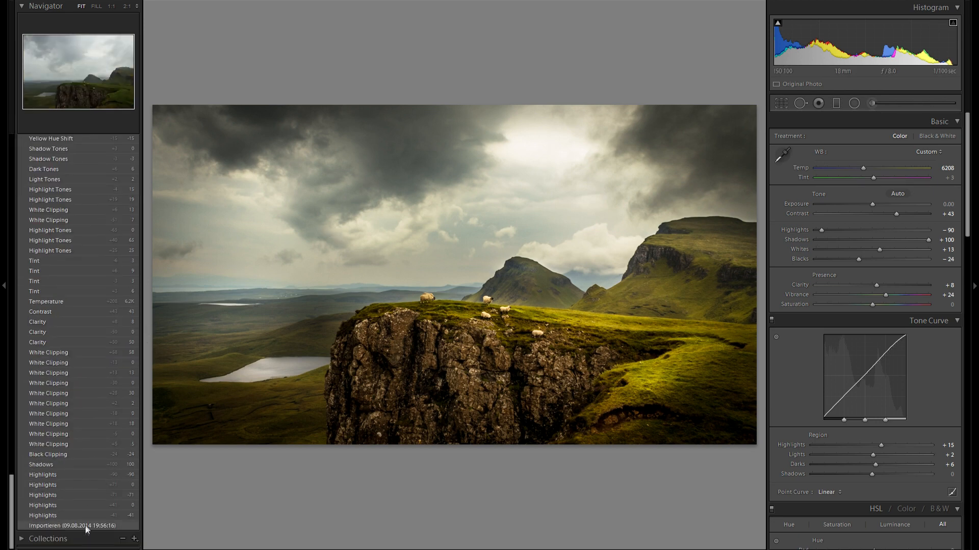
pyautogui.click(85, 526)
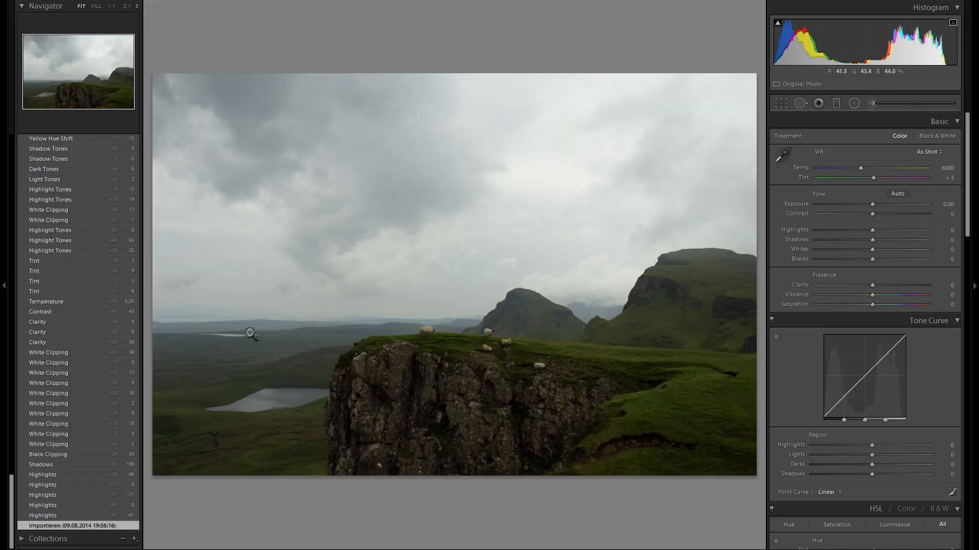
pyautogui.scroll(10, 97, 297)
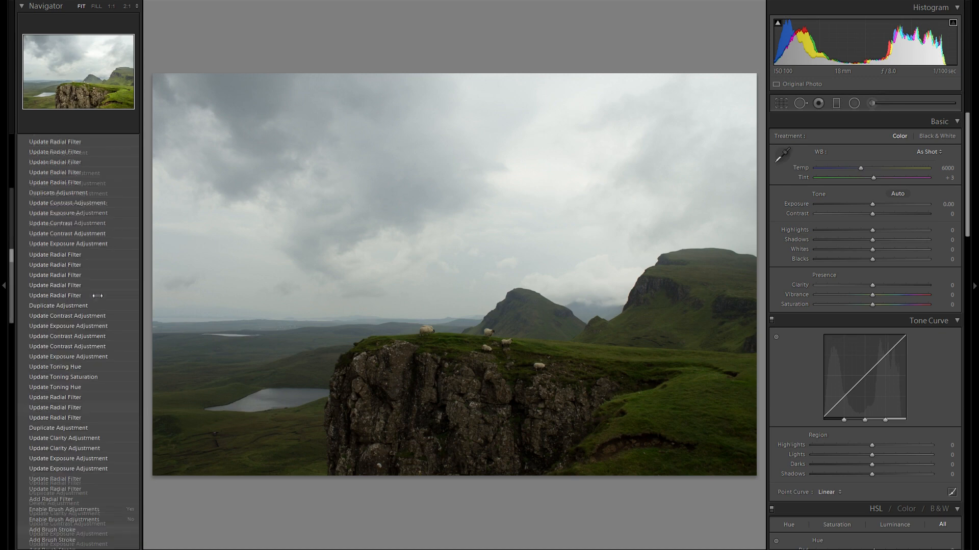
pyautogui.scroll(15, 98, 297)
pyautogui.click(77, 187)
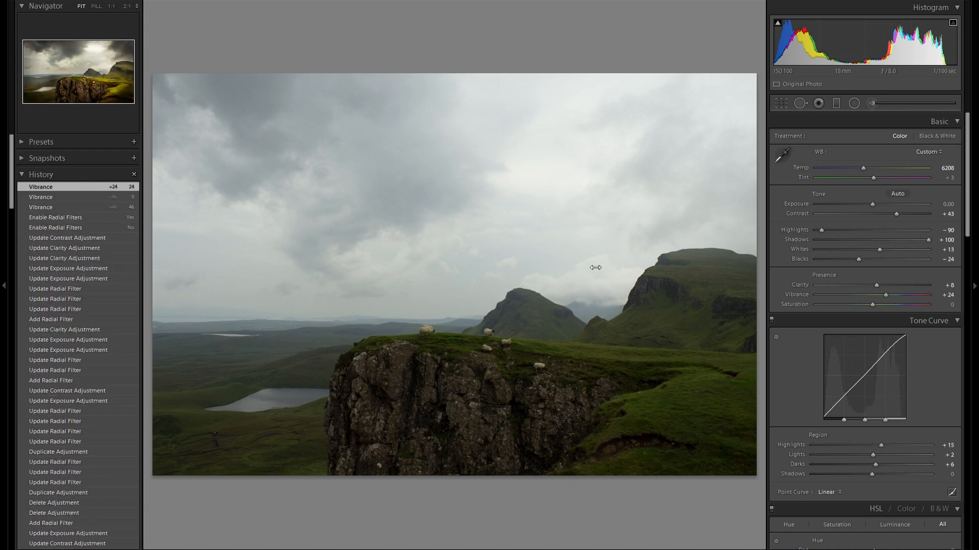